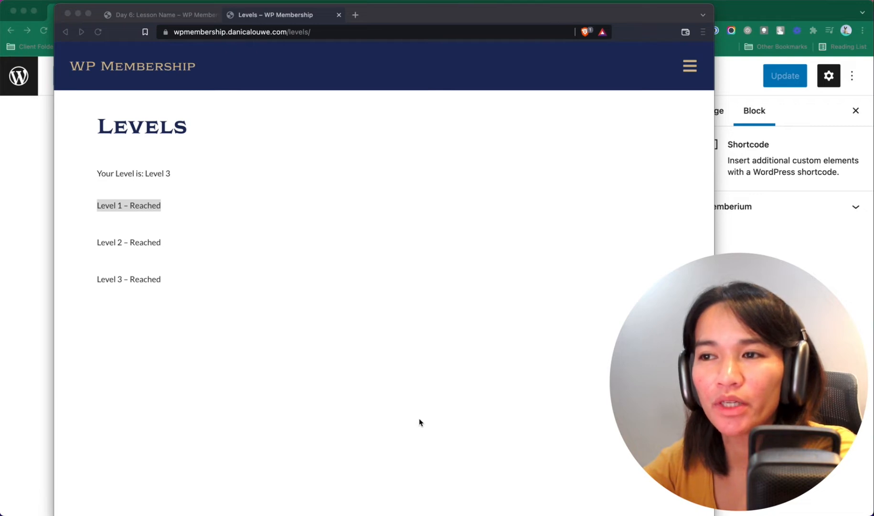
Search the Memberium for ActiveCampaign shortcode library for "count" and open the documentation of [memb_count_my_tags].
{"action": "left_click", "coordinate": [42, 386]}
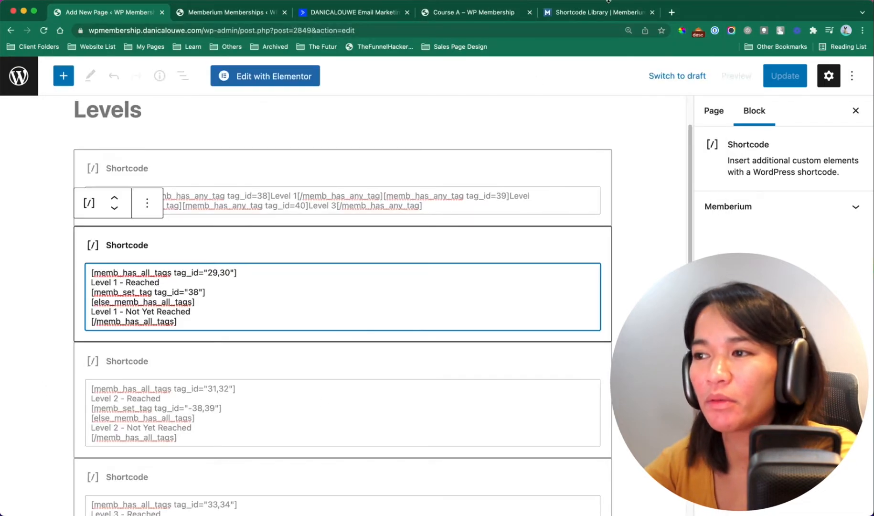
{"action": "left_click", "coordinate": [614, 13]}
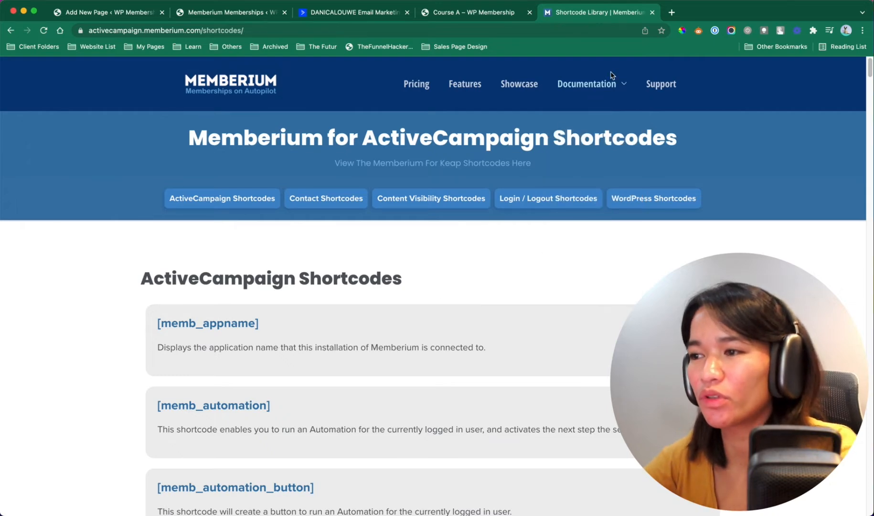
{"action": "mouse_move", "coordinate": [611, 88]}
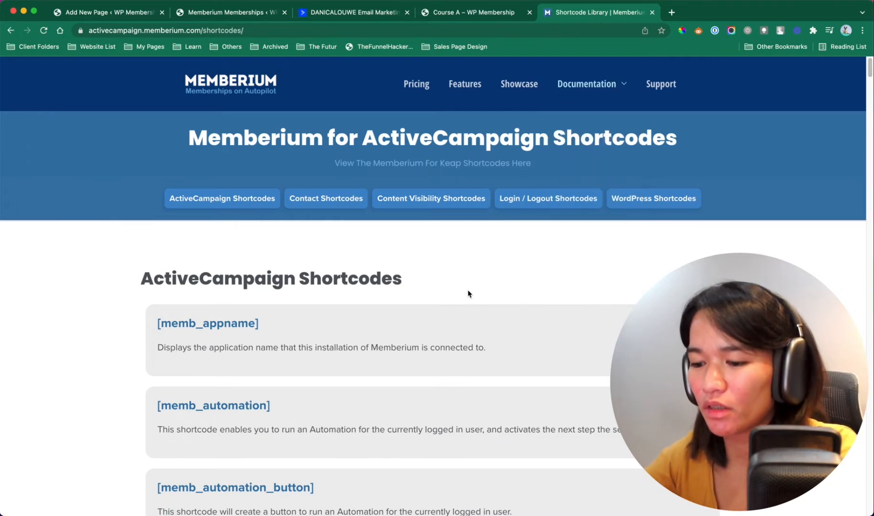
{"action": "key", "text": "super+f"}
{"action": "type", "text": "count"}
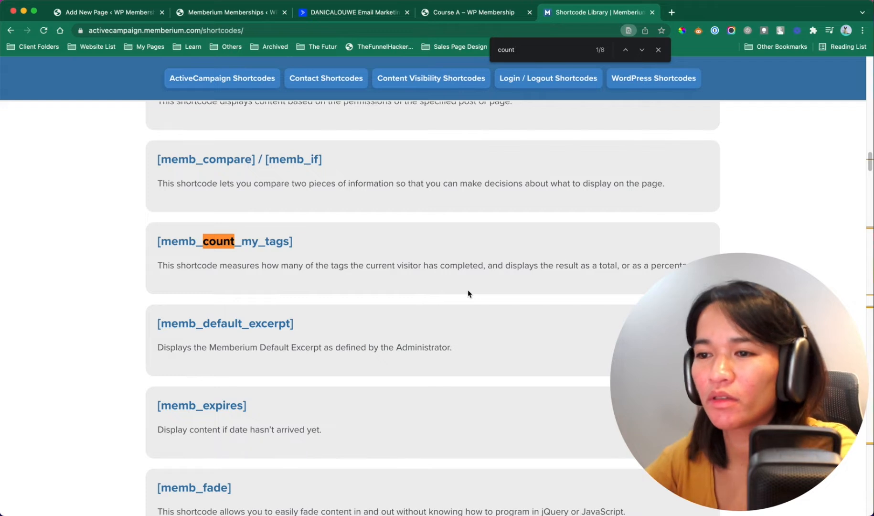
{"action": "left_click", "coordinate": [221, 244]}
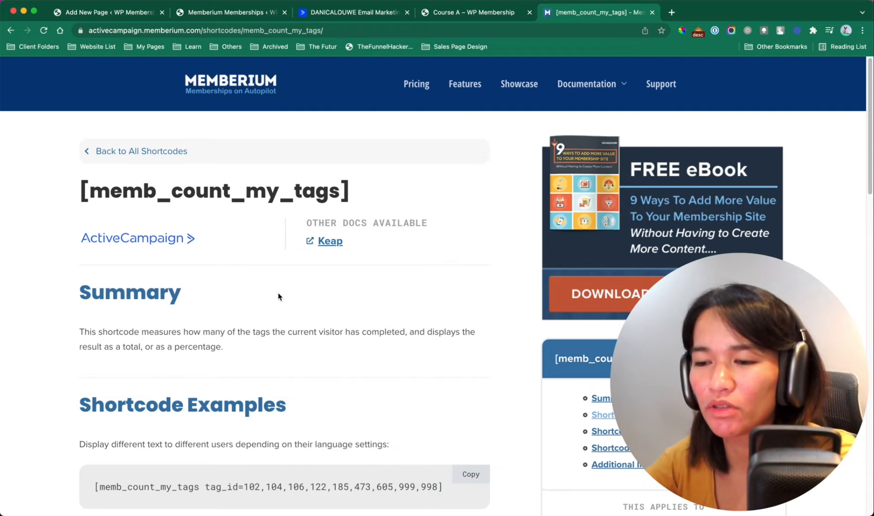
Examine the tag count and progress bar examples of the [memb_count_my_tags] shortcode, including their tag_id lists.
{"action": "scroll", "coordinate": [494, 270], "scroll_direction": "down", "scroll_amount": 3}
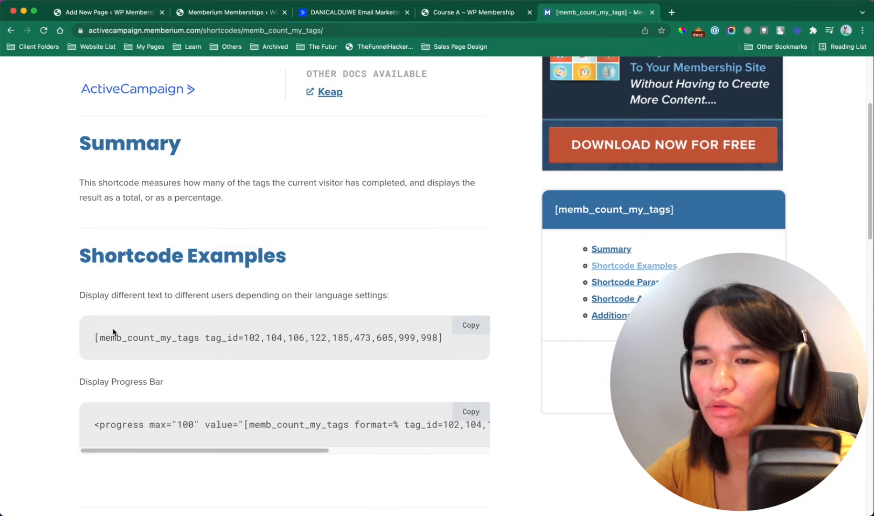
{"action": "left_click_drag", "start_coordinate": [79, 295], "coordinate": [288, 307]}
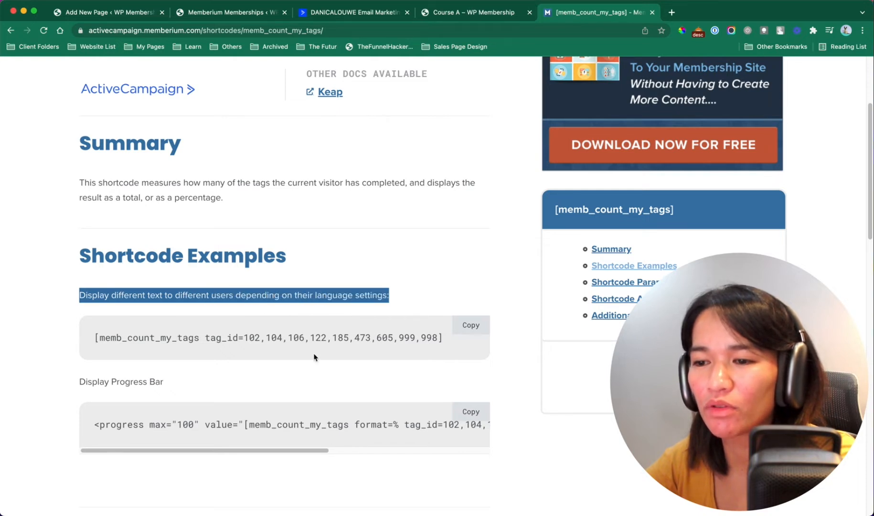
{"action": "left_click_drag", "start_coordinate": [92, 337], "coordinate": [449, 356]}
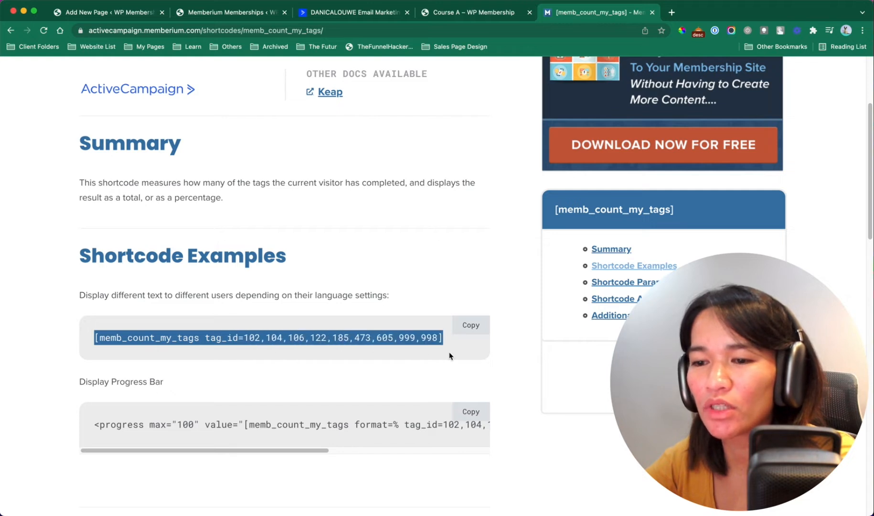
{"action": "left_click", "coordinate": [230, 338]}
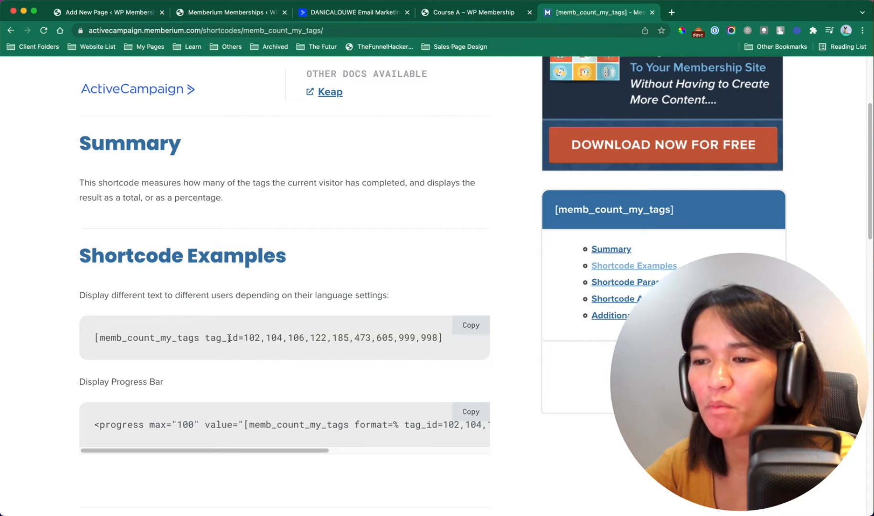
{"action": "left_click_drag", "start_coordinate": [245, 341], "coordinate": [431, 342]}
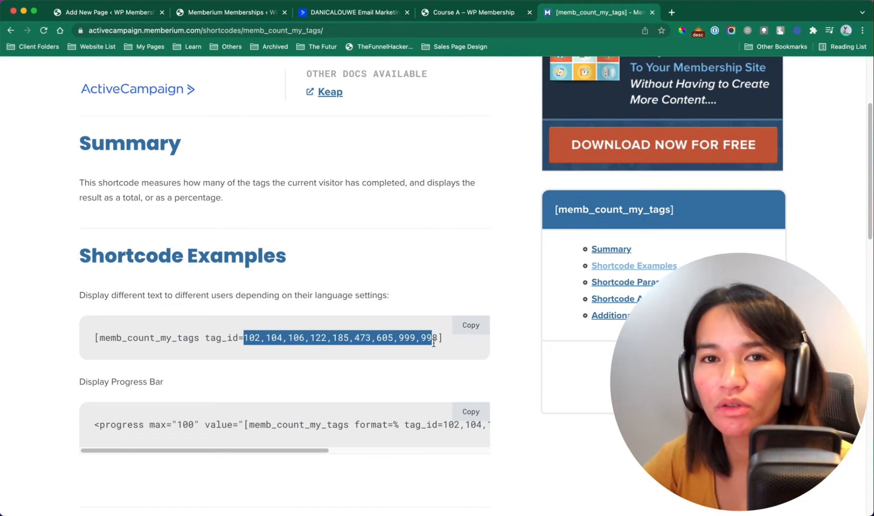
{"action": "left_click_drag", "start_coordinate": [433, 342], "coordinate": [435, 342]}
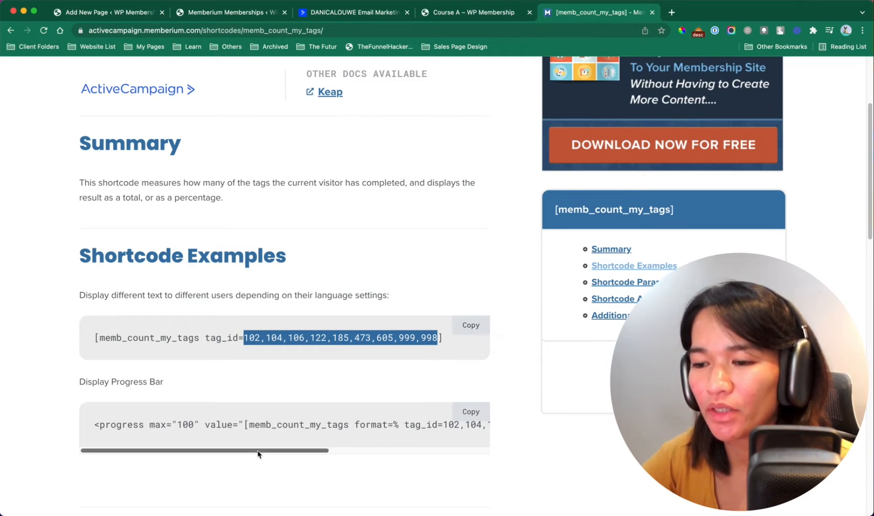
{"action": "left_click_drag", "start_coordinate": [259, 451], "coordinate": [287, 445]}
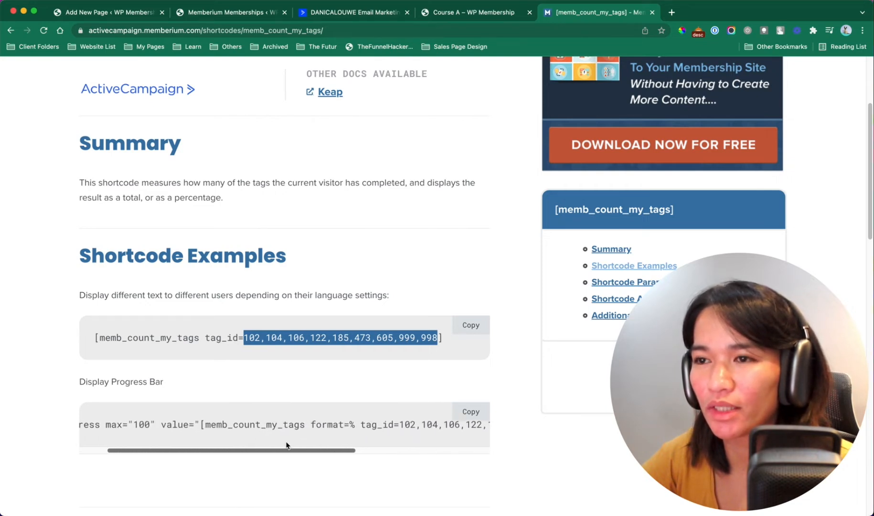
Add a new WordPress page and title it "Progress".
{"action": "left_click", "coordinate": [127, 16]}
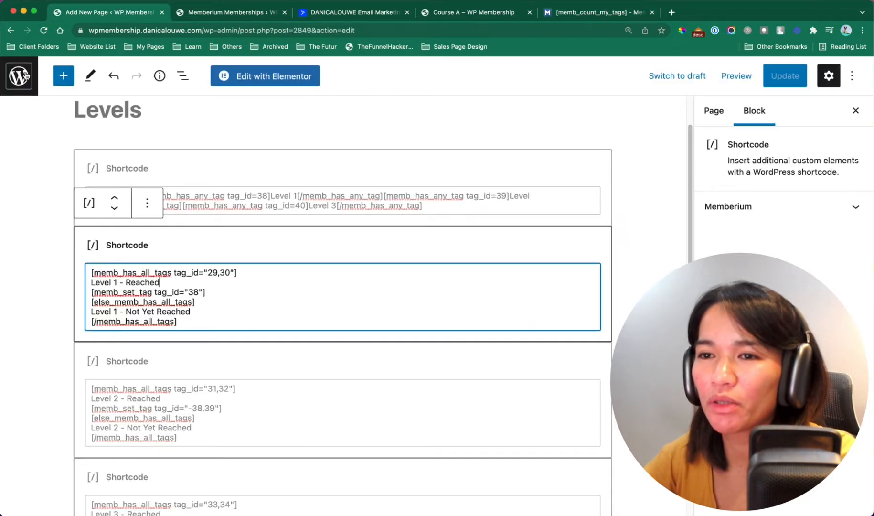
{"action": "left_click", "coordinate": [63, 80]}
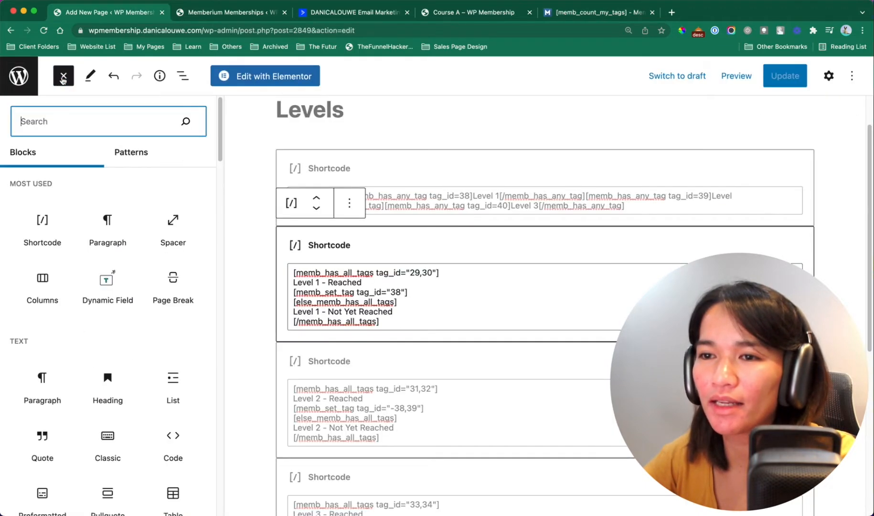
{"action": "left_click", "coordinate": [19, 76]}
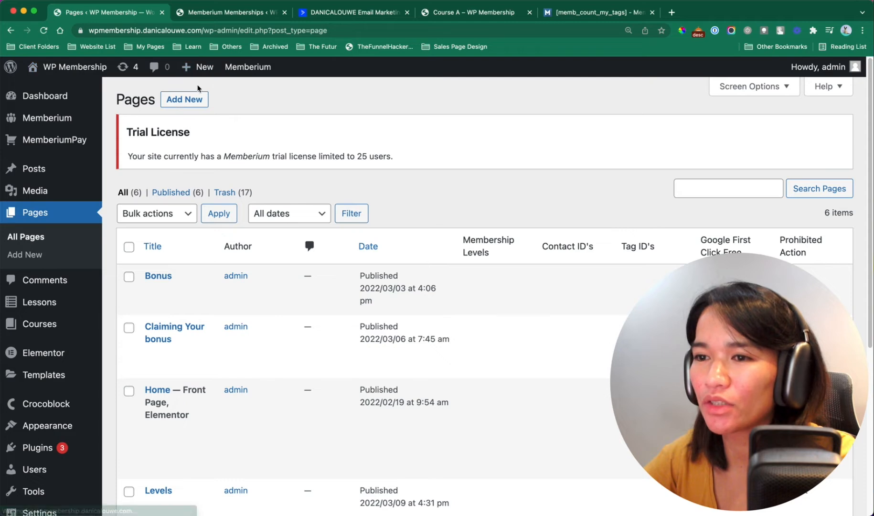
{"action": "left_click", "coordinate": [185, 99]}
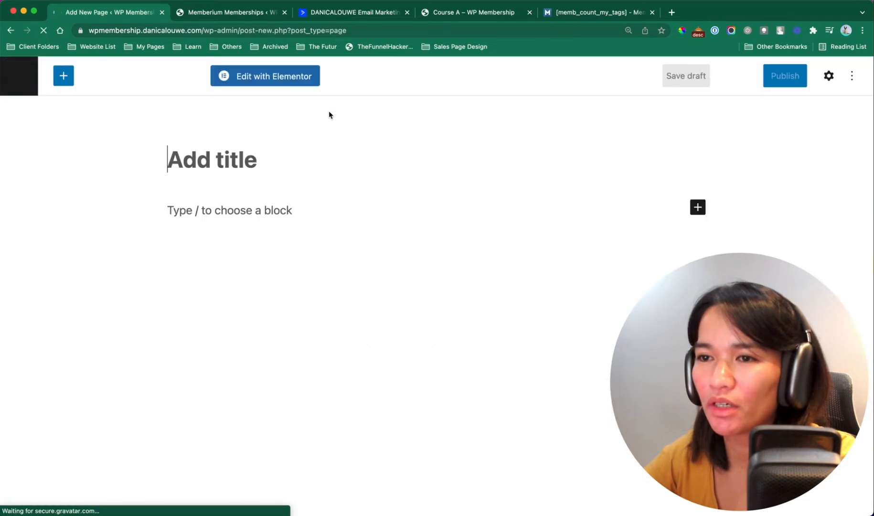
{"action": "type", "text": "P"}
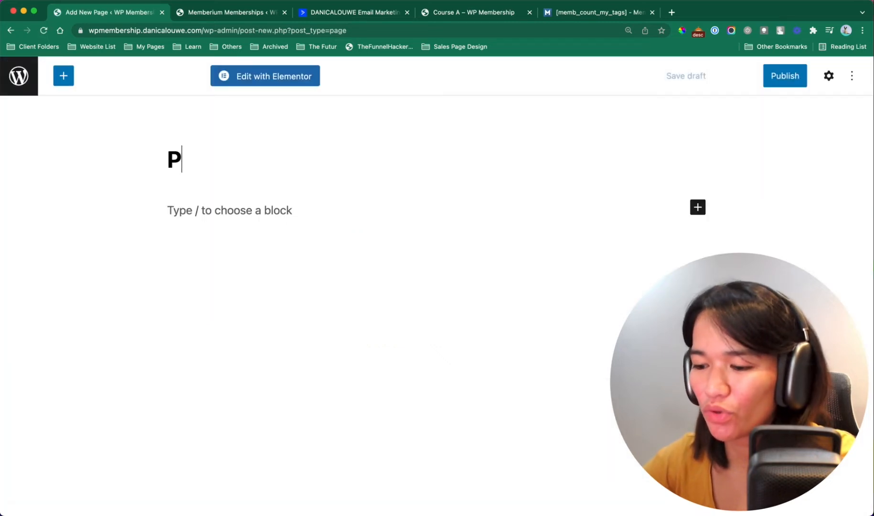
{"action": "type", "text": "rogress"}
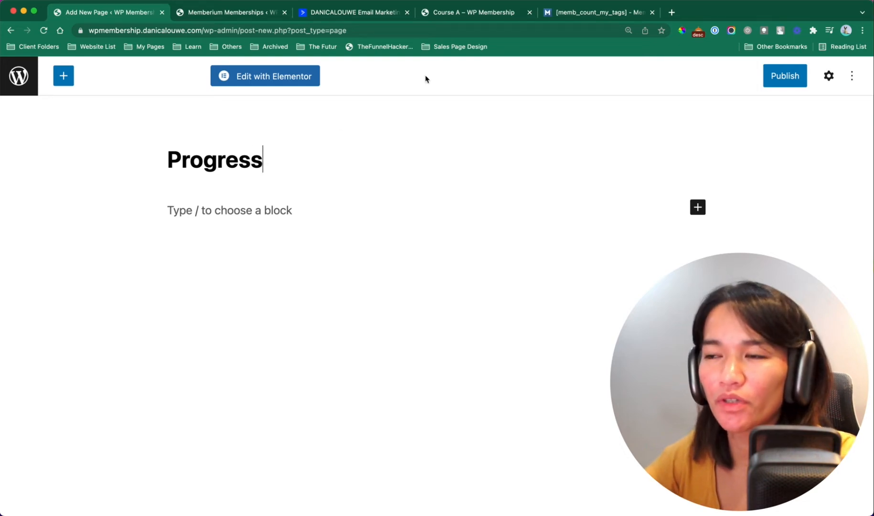
Copy the first [memb_count_my_tags] example from the Memberium documentation and paste it into the body of the Progress page.
{"action": "left_click", "coordinate": [583, 18]}
{"action": "left_click", "coordinate": [470, 326]}
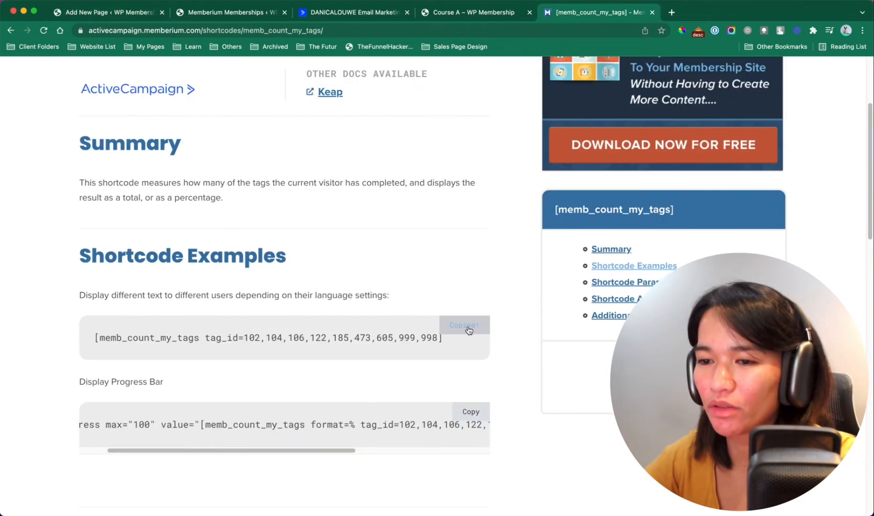
{"action": "left_click", "coordinate": [128, 16]}
{"action": "left_click", "coordinate": [231, 224]}
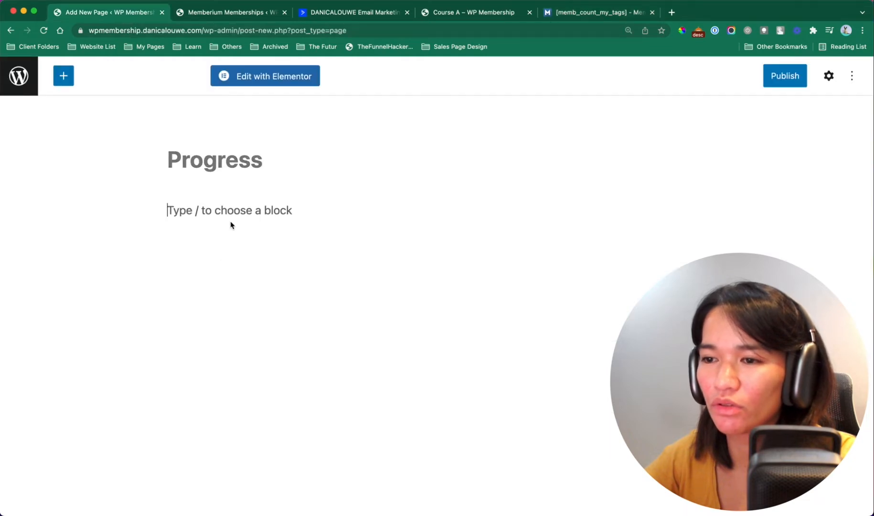
{"action": "key", "text": "super+v"}
Duplicate the shortcode block on the Progress page and replace the copy's content with the documentation's Display Progress Bar example.
{"action": "left_click", "coordinate": [573, 13]}
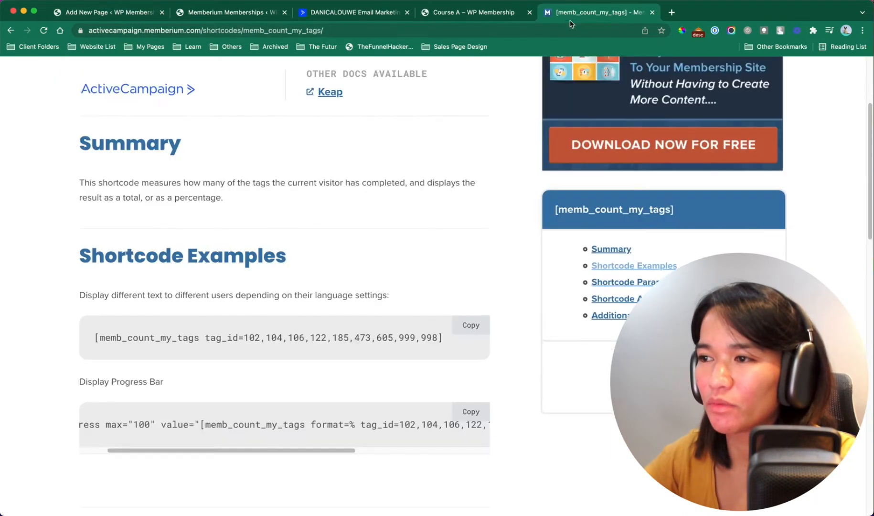
{"action": "left_click", "coordinate": [470, 412]}
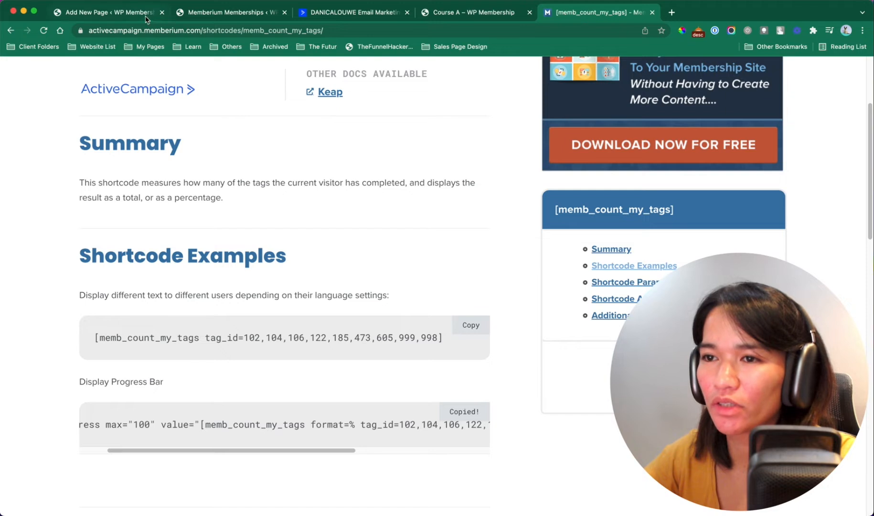
{"action": "left_click", "coordinate": [128, 13]}
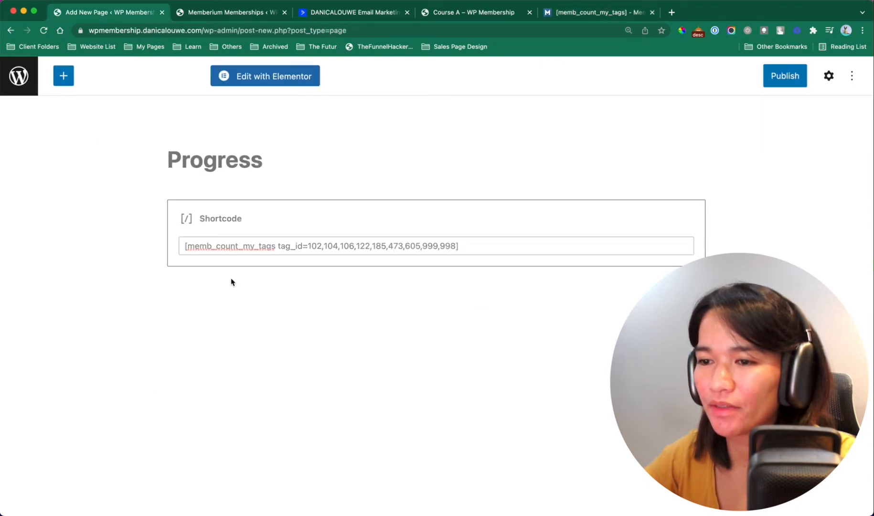
{"action": "left_click", "coordinate": [211, 230]}
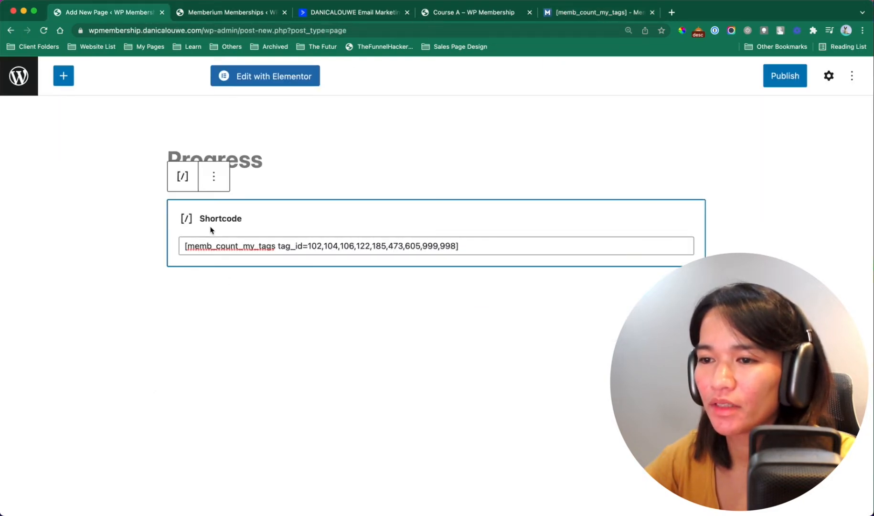
{"action": "left_click", "coordinate": [212, 187]}
{"action": "left_click", "coordinate": [242, 263]}
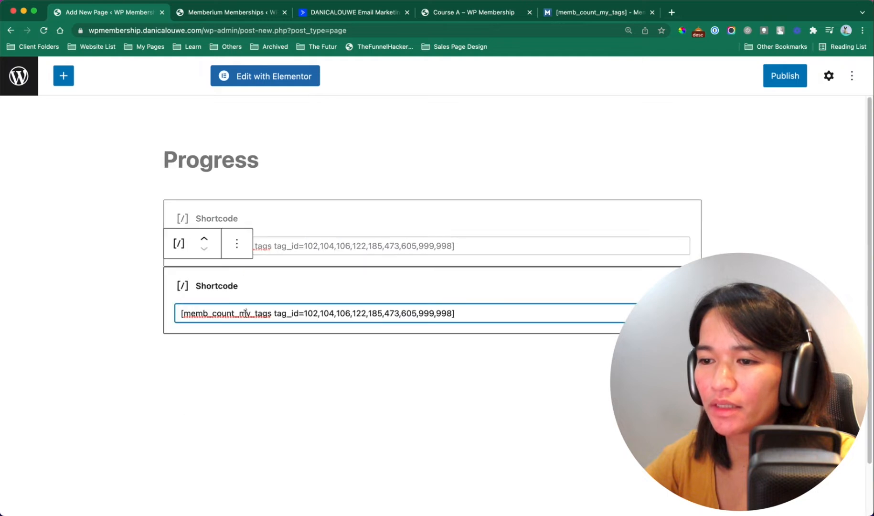
{"action": "key", "text": "super+a"}
{"action": "key", "text": "super+v"}
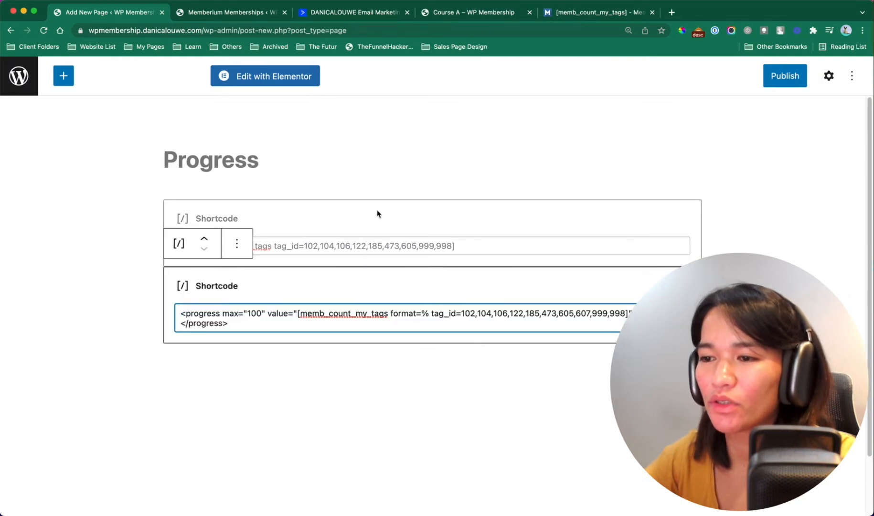
Check the lesson count on the member site, and surround the first shortcode with "You've completed" before it and "/7 Lessons." after it.
{"action": "left_click", "coordinate": [382, 245]}
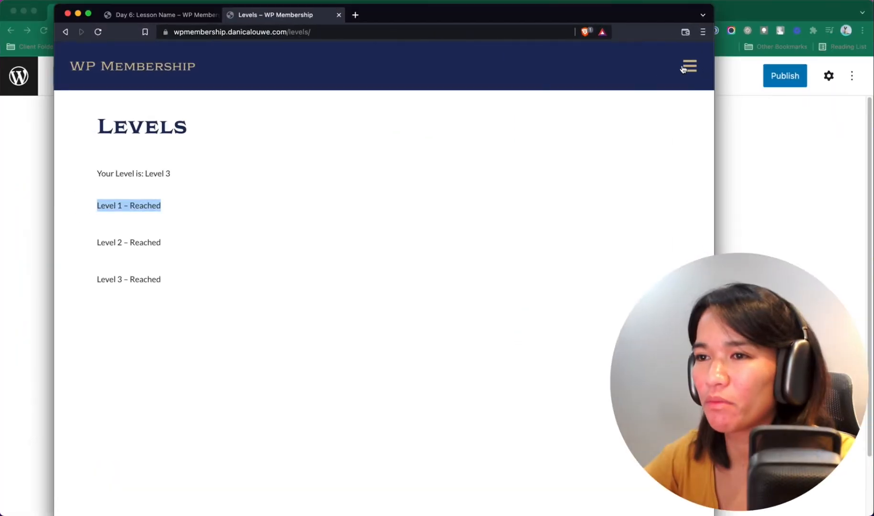
{"action": "left_click", "coordinate": [196, 17]}
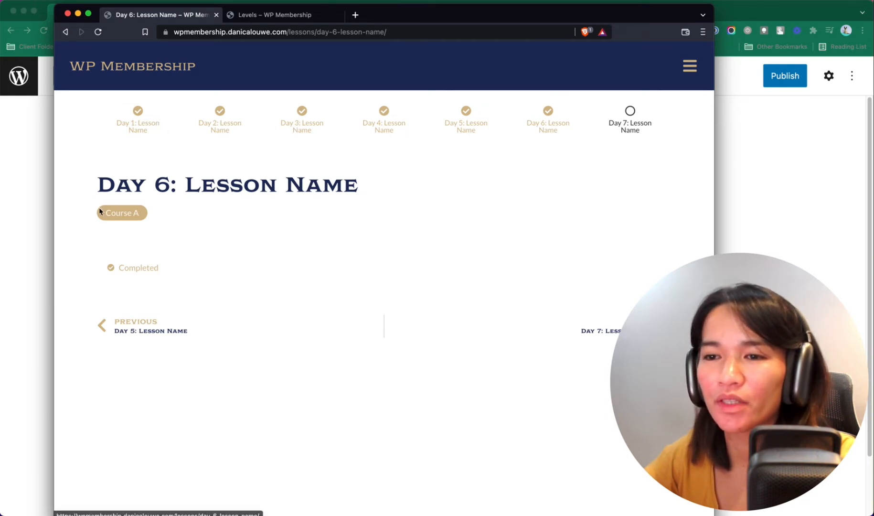
{"action": "left_click", "coordinate": [23, 212]}
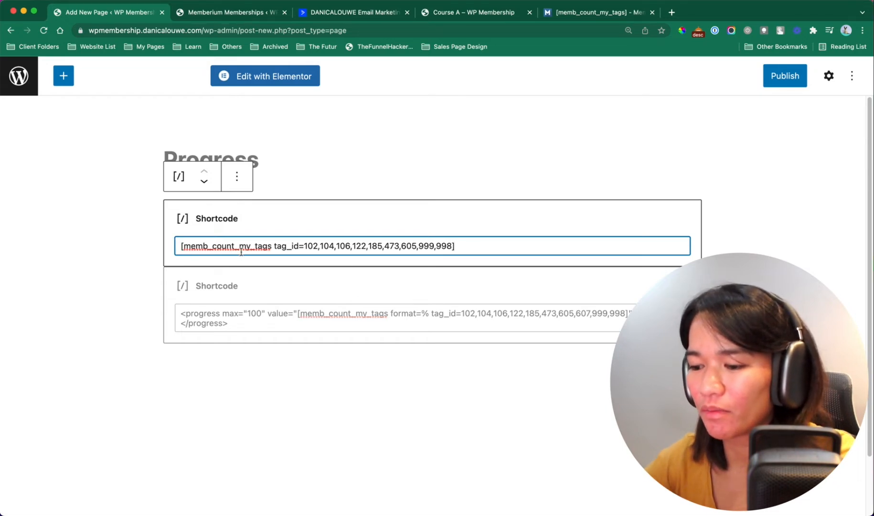
{"action": "type", "text": "You've compl"}
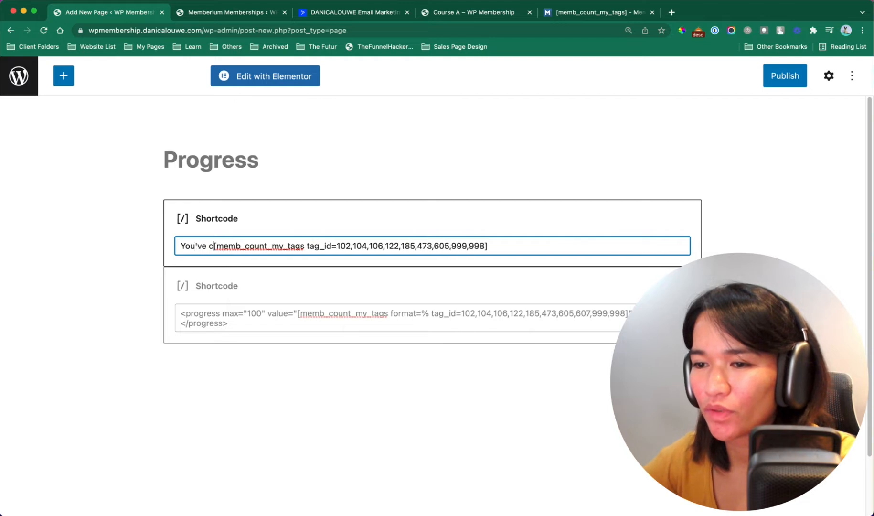
{"action": "type", "text": "eted "}
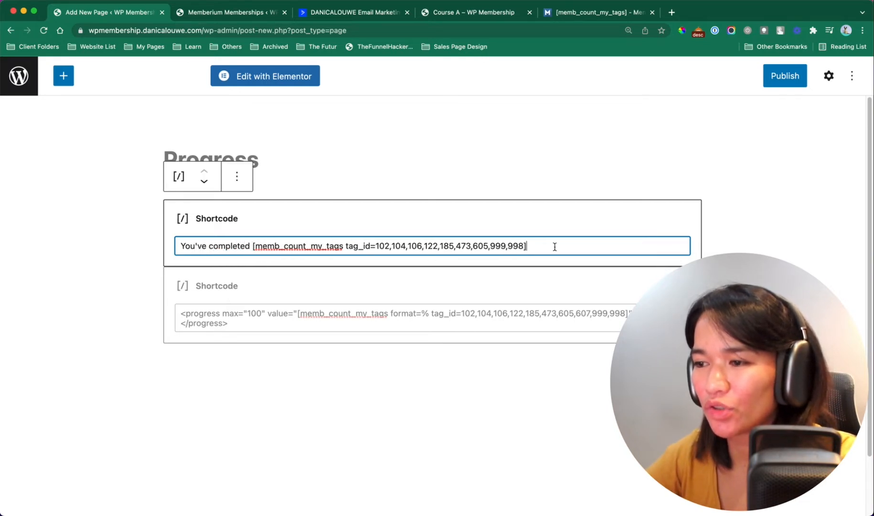
{"action": "type", "text": "/"}
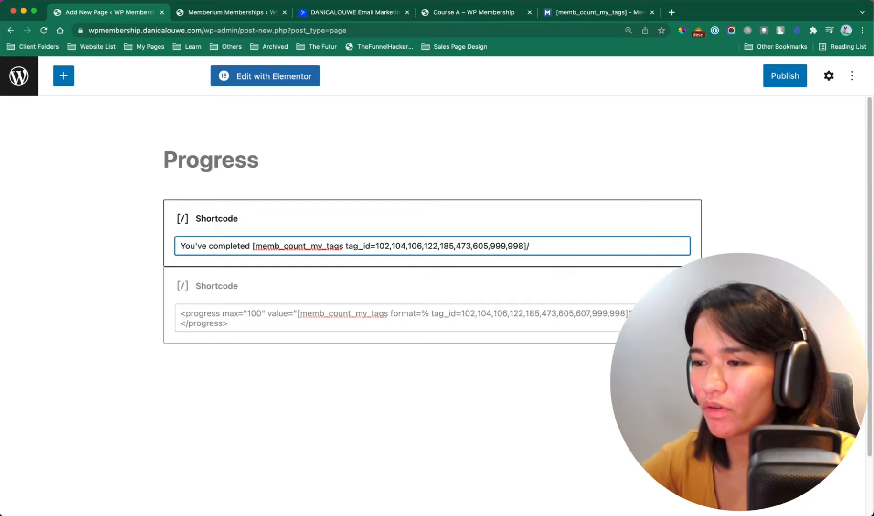
{"action": "type", "text": "7 Lessons."}
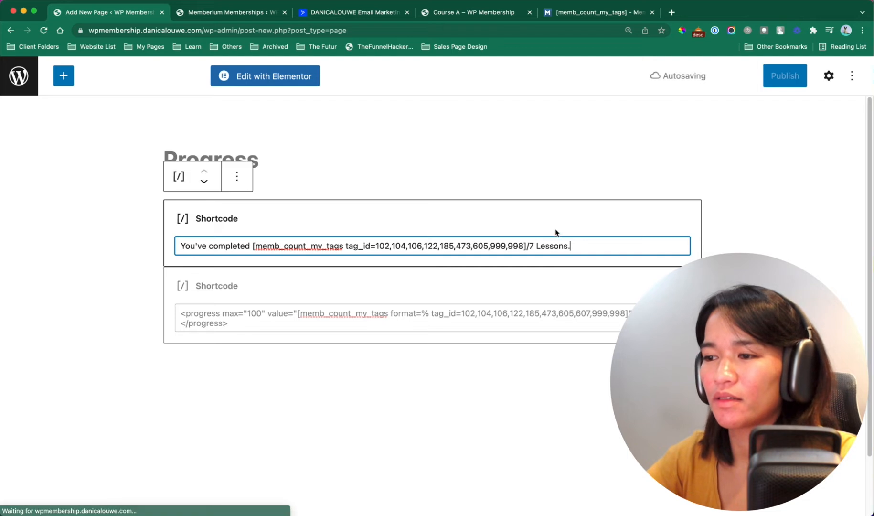
Switch to ActiveCampaign, open the tag management list and copy the shared lesson tag text "Completed > 7DFT Course A > Day".
{"action": "left_click_drag", "start_coordinate": [527, 246], "coordinate": [354, 246]}
{"action": "left_click", "coordinate": [229, 12]}
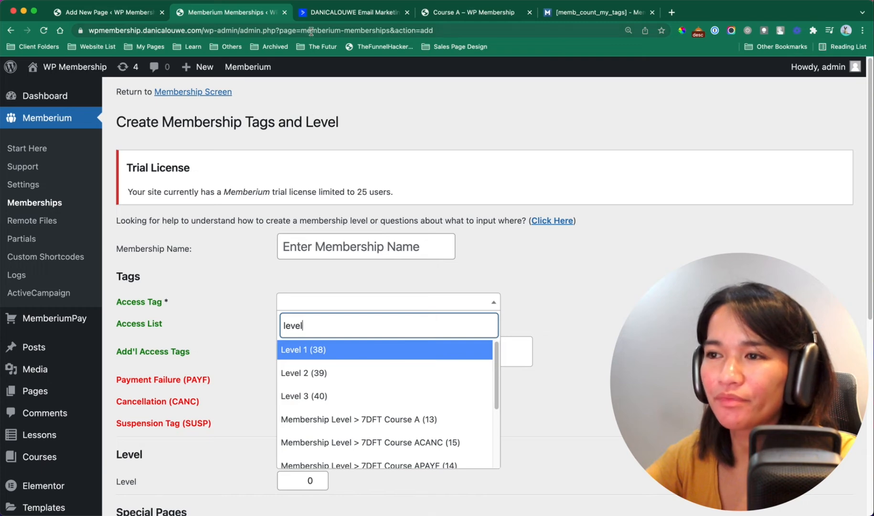
{"action": "left_click", "coordinate": [336, 13]}
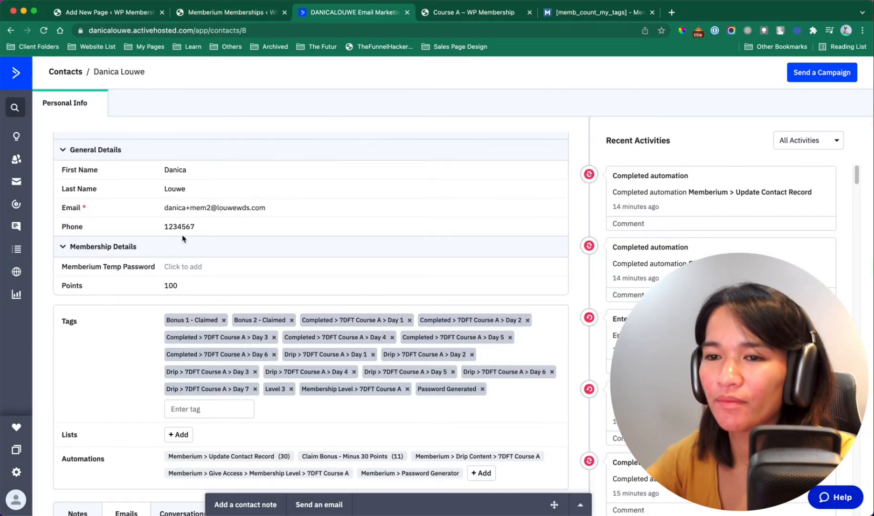
{"action": "left_click", "coordinate": [23, 160]}
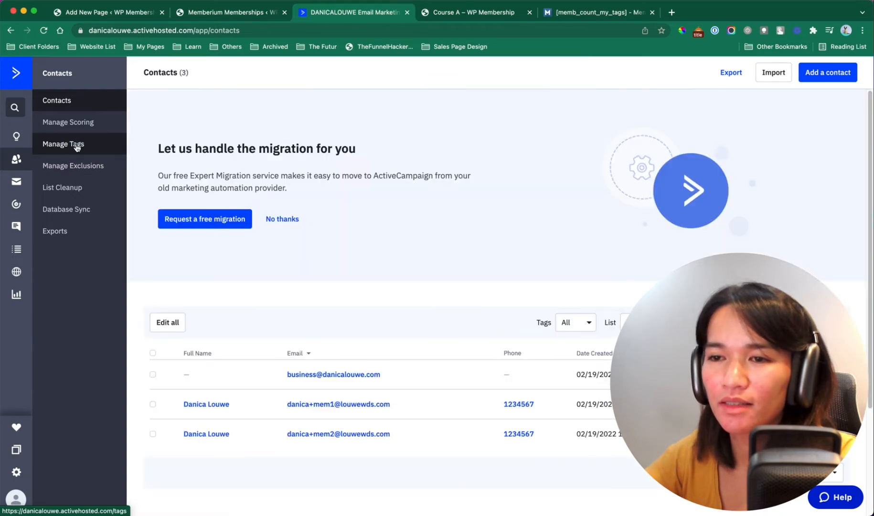
{"action": "left_click", "coordinate": [76, 147]}
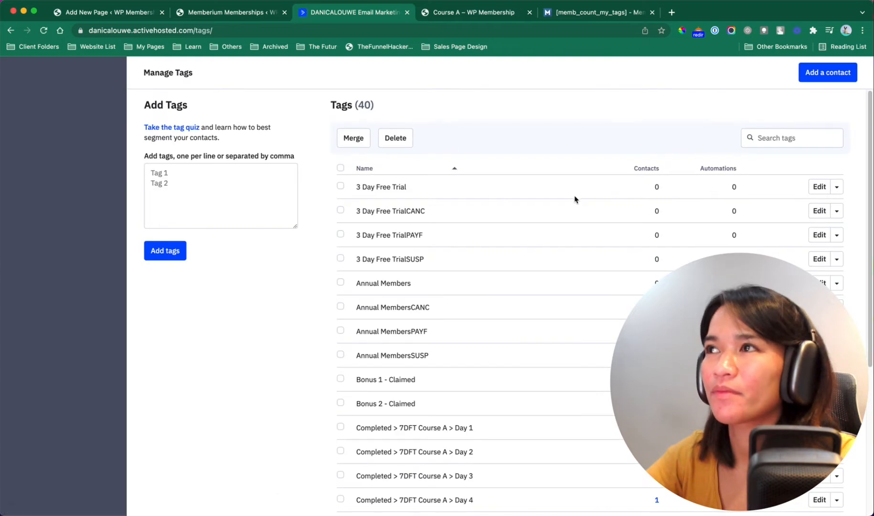
{"action": "scroll", "coordinate": [390, 430], "scroll_direction": "down", "scroll_amount": 3}
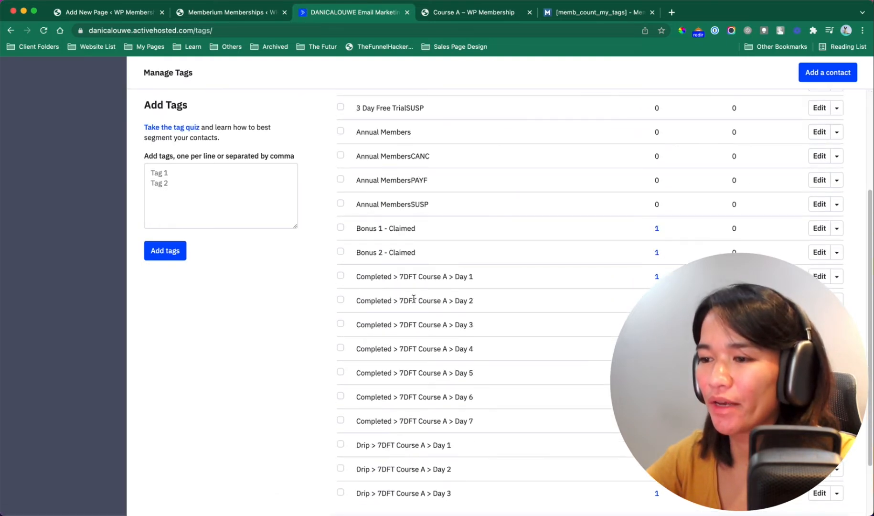
{"action": "left_click_drag", "start_coordinate": [360, 277], "coordinate": [463, 278]}
{"action": "left_click_drag", "start_coordinate": [357, 279], "coordinate": [468, 280]}
{"action": "key", "text": "super+c"}
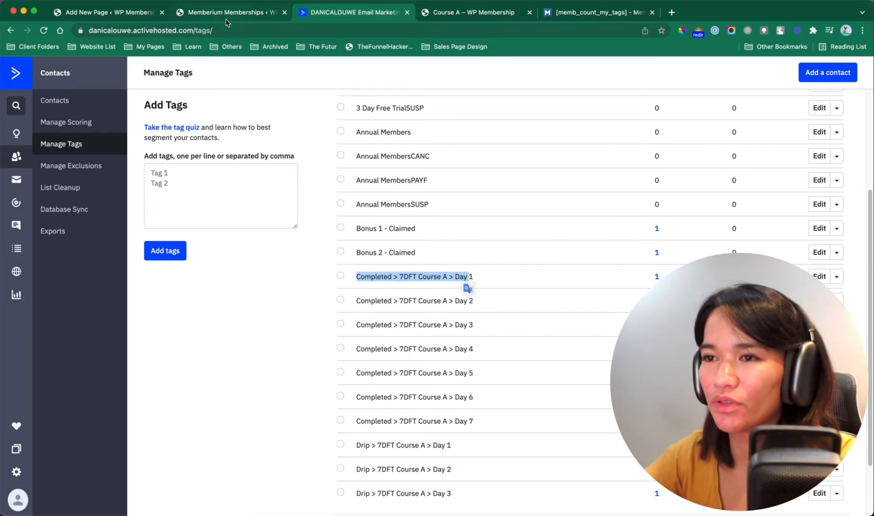
Look up the IDs of the "Completed > 7DFT Course A > Day" tags by searching the Access Tag options in Memberium.
{"action": "left_click", "coordinate": [226, 18]}
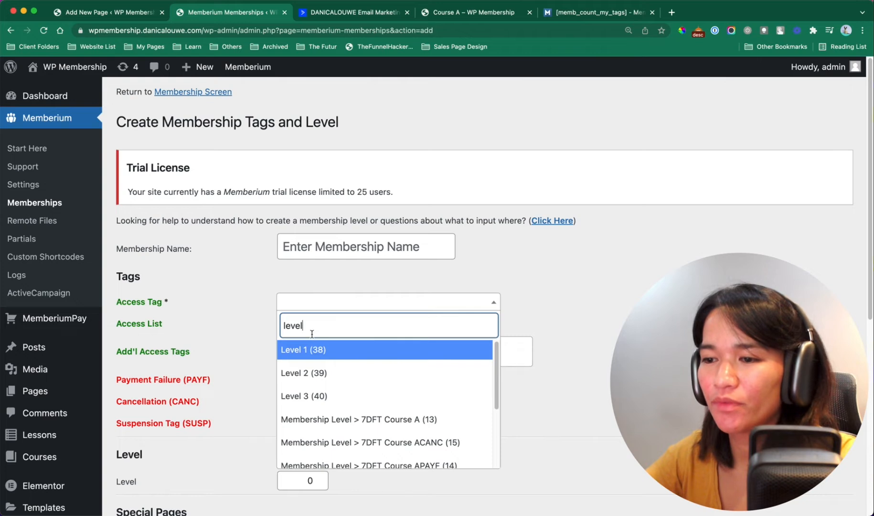
{"action": "key", "text": "super+a"}
{"action": "key", "text": "super+v"}
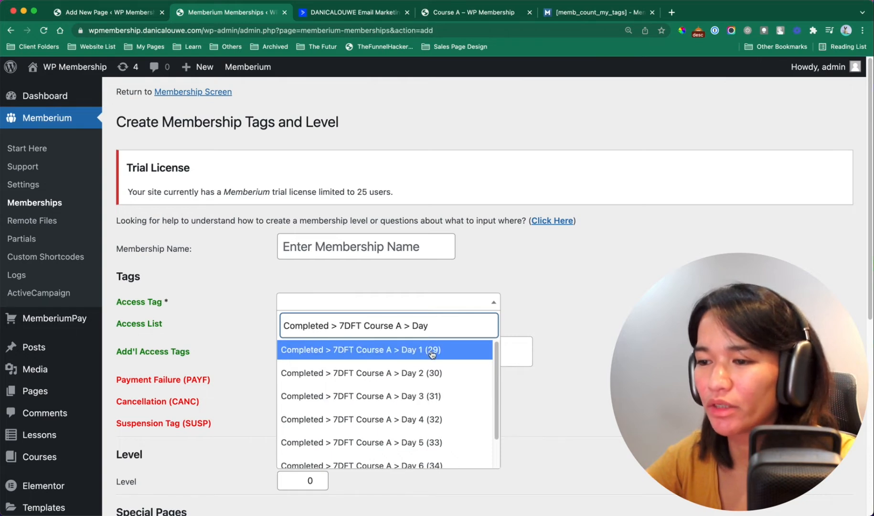
{"action": "scroll", "coordinate": [449, 411], "scroll_direction": "down", "scroll_amount": 2}
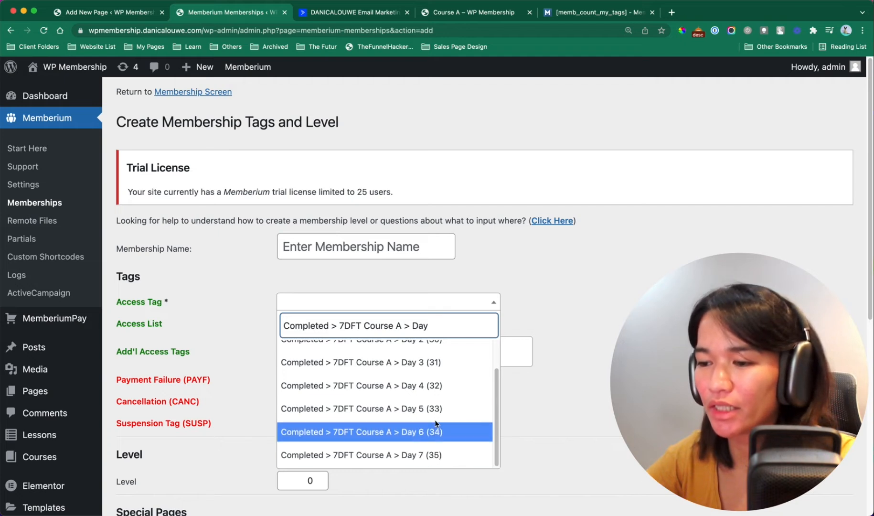
Replace the sample tag IDs in the Progress page's first shortcode with 29,30,31,32,33,34,35 and check them against Memberium's tag list.
{"action": "left_click", "coordinate": [134, 12]}
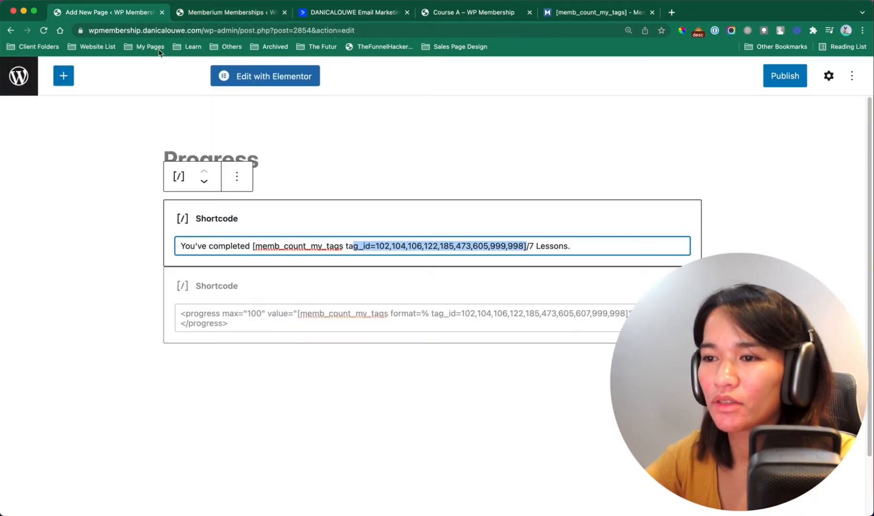
{"action": "left_click", "coordinate": [423, 244]}
{"action": "left_click_drag", "start_coordinate": [378, 246], "coordinate": [520, 249]}
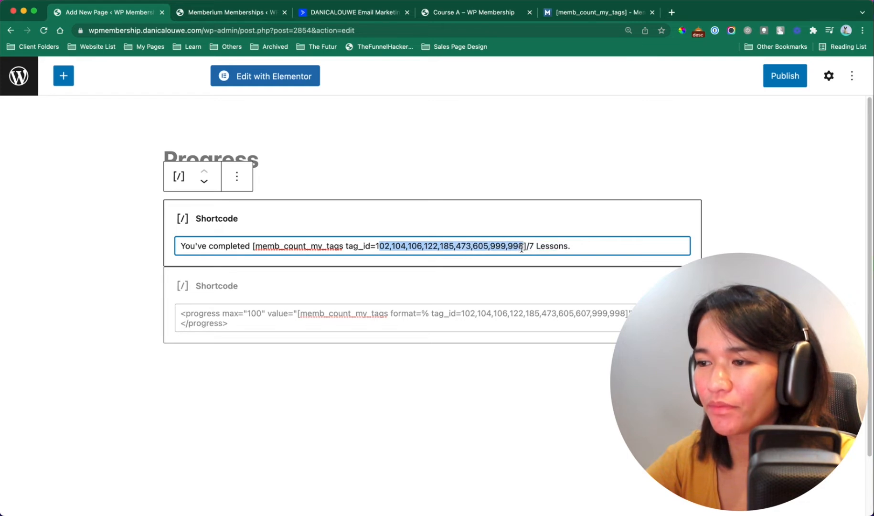
{"action": "key", "text": "BackSpace"}
{"action": "key", "text": "BackSpace"}
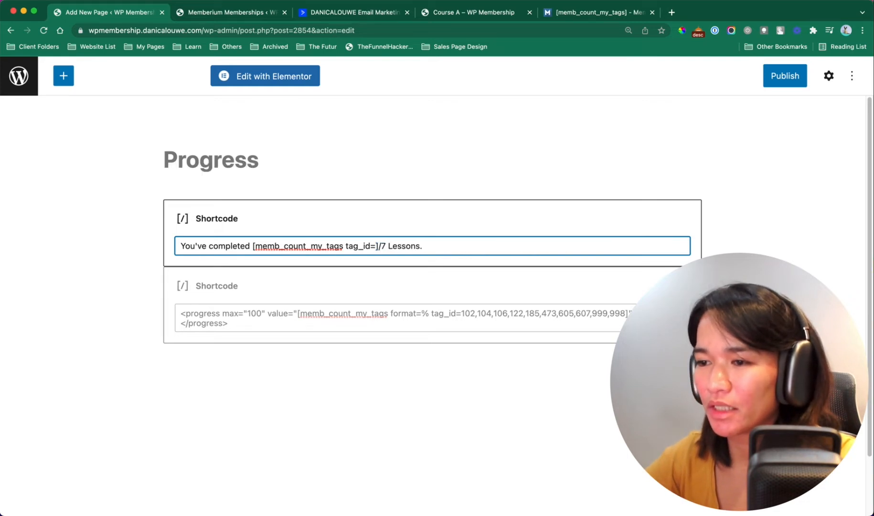
{"action": "type", "text": "29,2"}
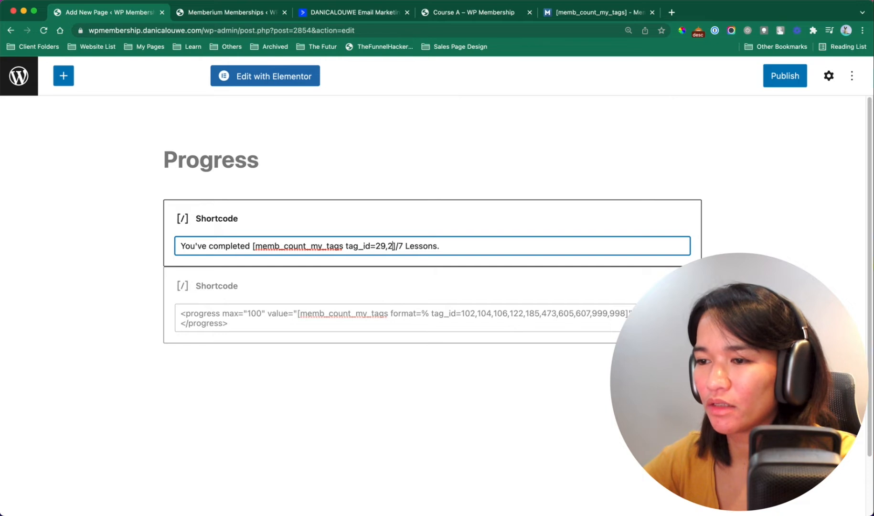
{"action": "type", "text": "0"}
{"action": "key", "text": "BackSpace"}
{"action": "key", "text": "BackSpace"}
{"action": "type", "text": "30,"}
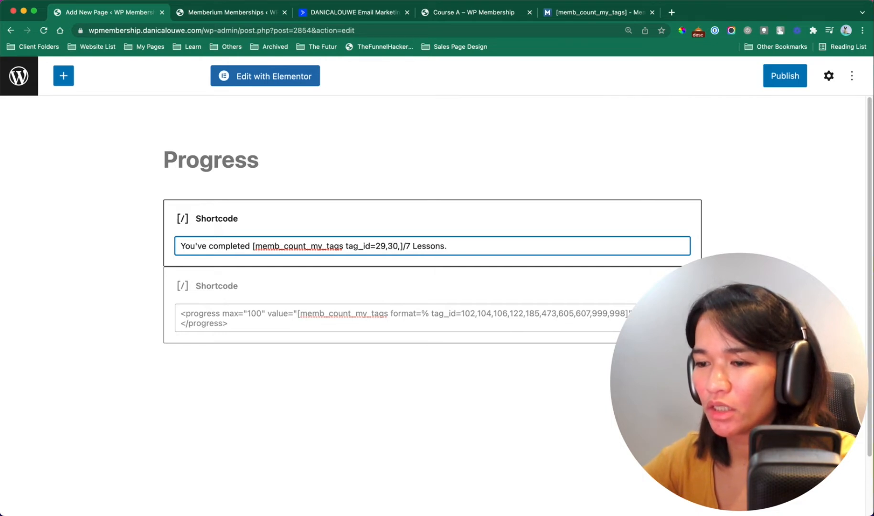
{"action": "type", "text": "31"}
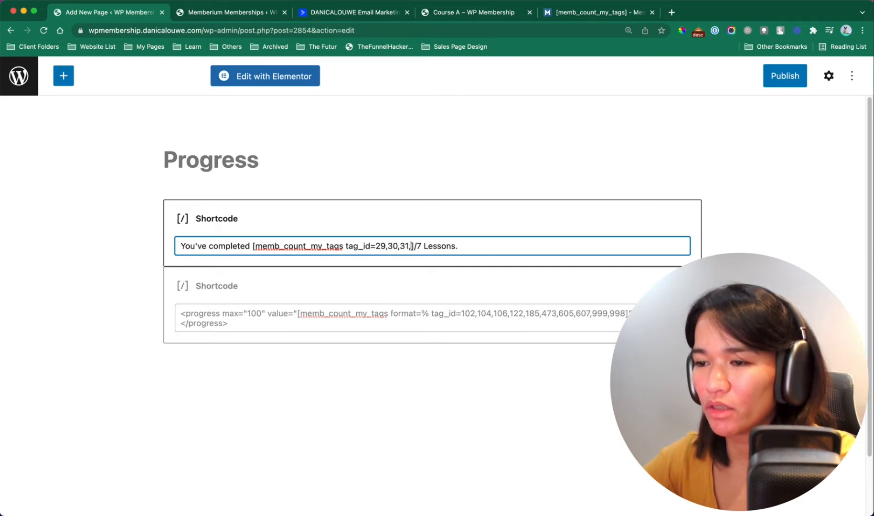
{"action": "type", "text": ",32,33,3"}
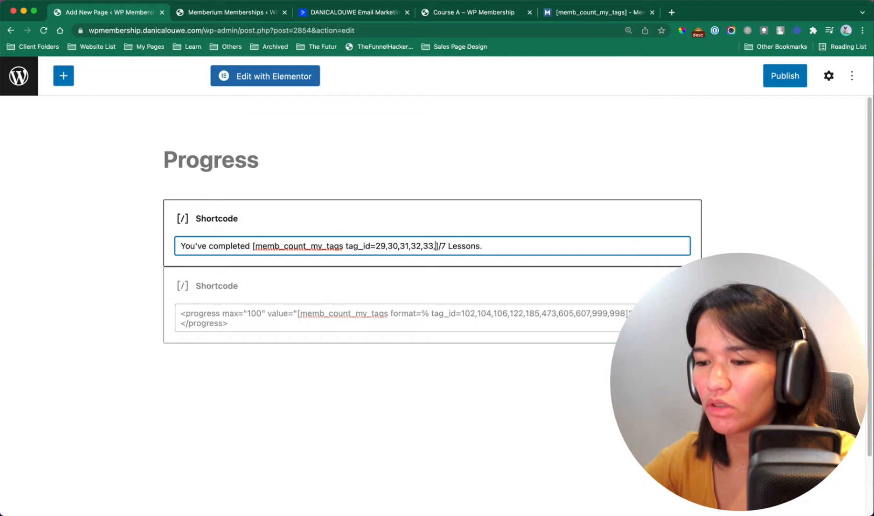
{"action": "type", "text": "4,35"}
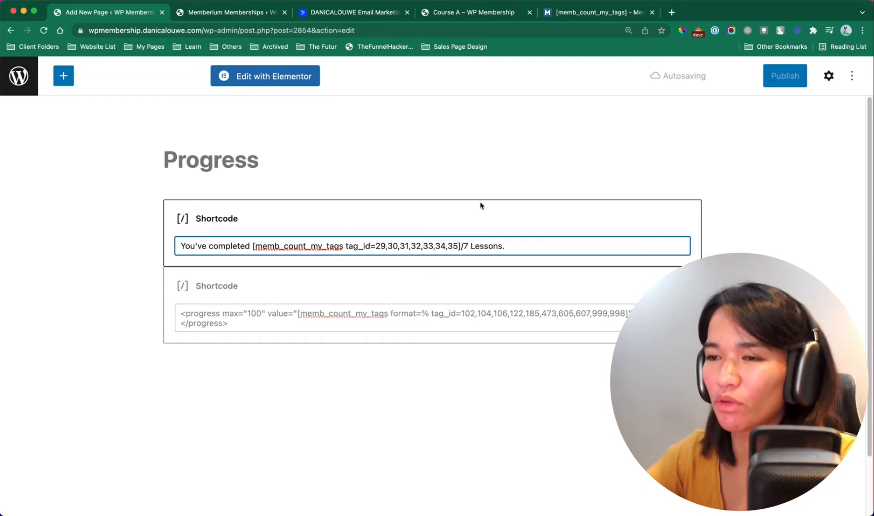
{"action": "left_click", "coordinate": [240, 13]}
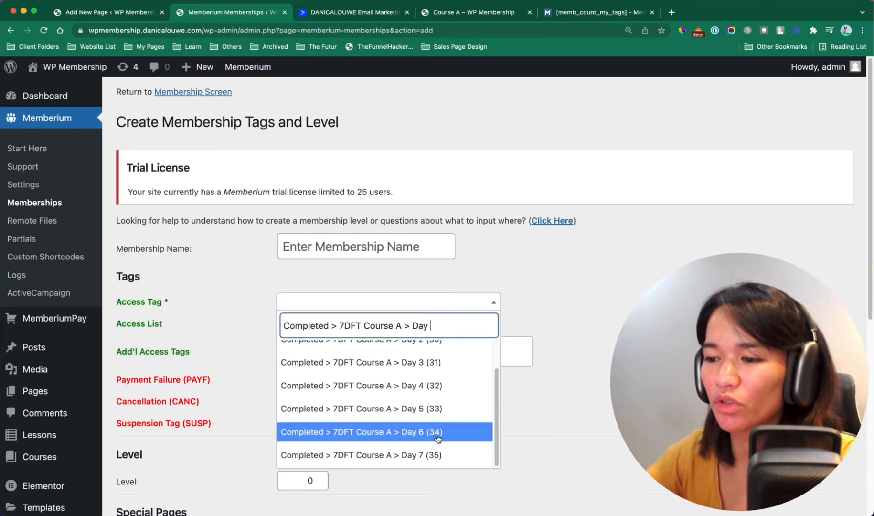
{"action": "left_click", "coordinate": [142, 13]}
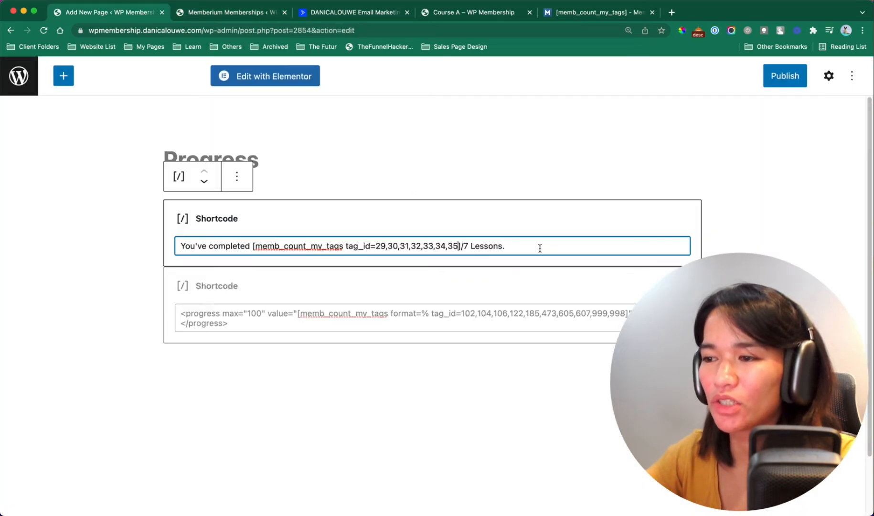
Publish the Progress page.
{"action": "left_click", "coordinate": [492, 313]}
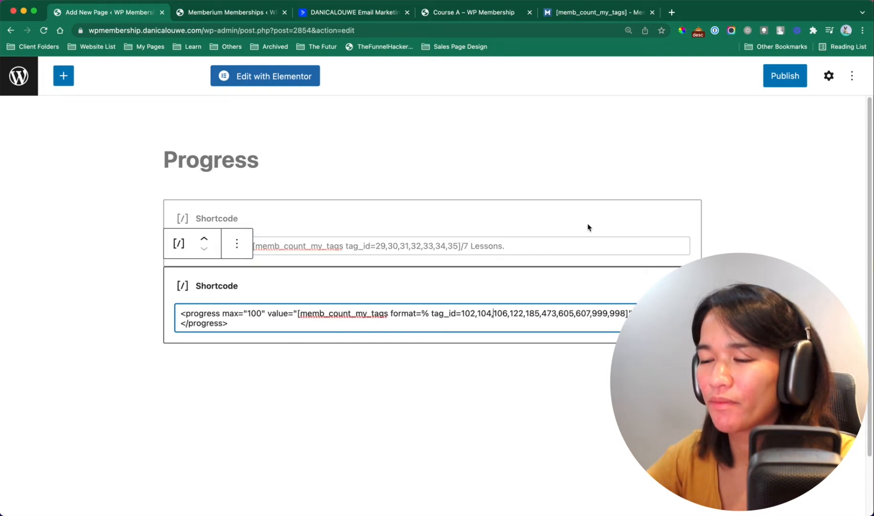
{"action": "left_click", "coordinate": [780, 83]}
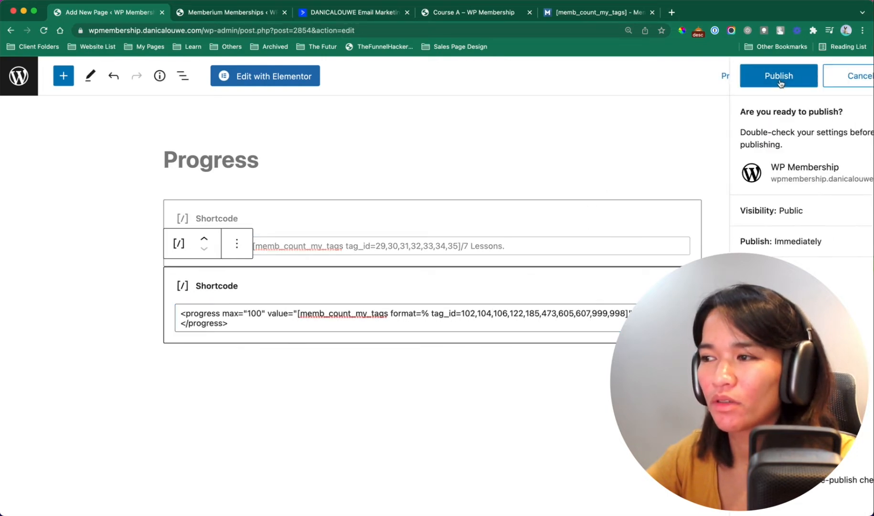
{"action": "left_click", "coordinate": [764, 78]}
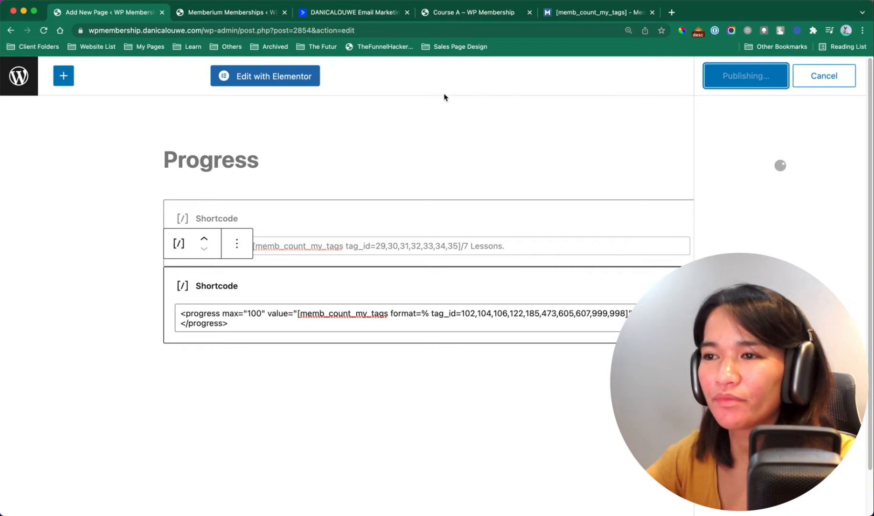
Open the mem2 test member's contact record in ActiveCampaign and remove its Completed > 7DFT Course A tags for Day 6 and Day 5.
{"action": "left_click", "coordinate": [382, 12]}
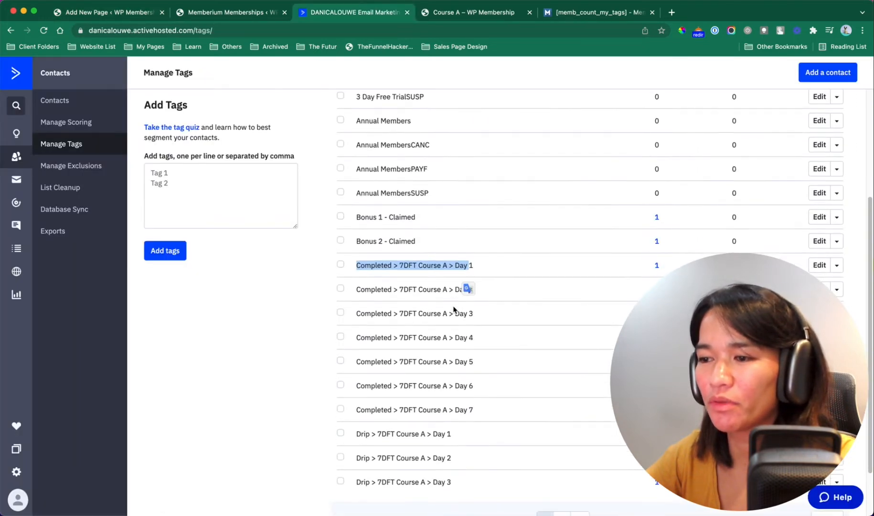
{"action": "scroll", "coordinate": [455, 310], "scroll_direction": "down", "scroll_amount": 1}
{"action": "left_click", "coordinate": [19, 159]}
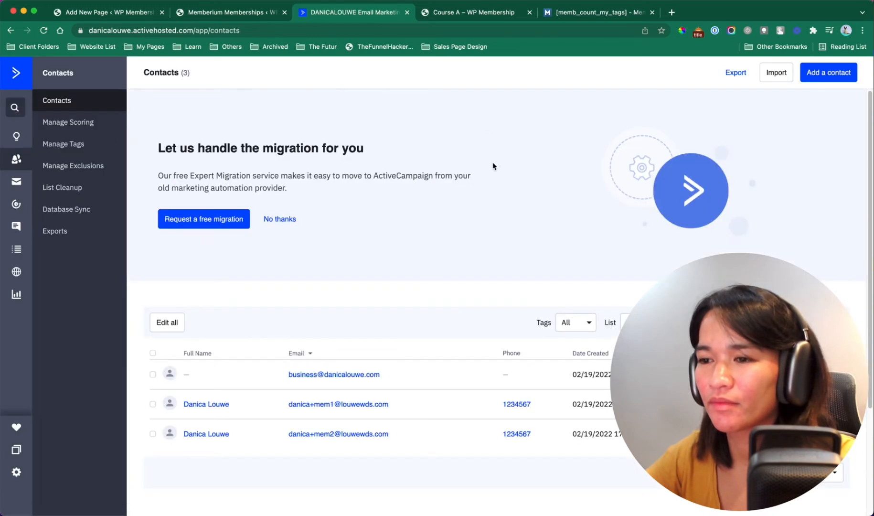
{"action": "scroll", "coordinate": [420, 264], "scroll_direction": "down", "scroll_amount": 3}
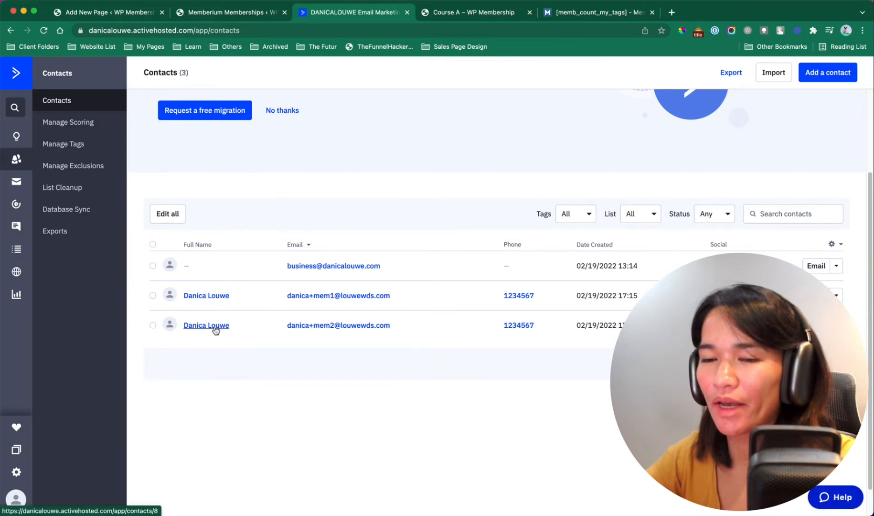
{"action": "left_click", "coordinate": [215, 329]}
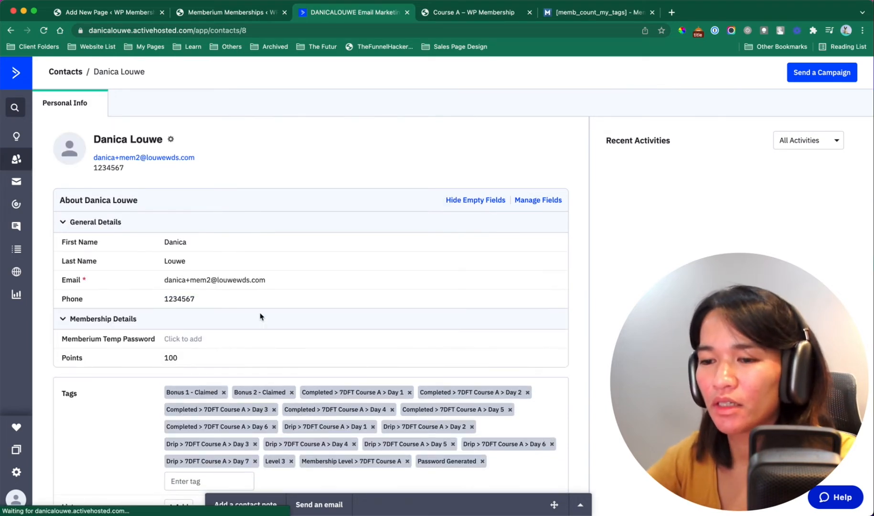
{"action": "scroll", "coordinate": [262, 318], "scroll_direction": "down", "scroll_amount": 3}
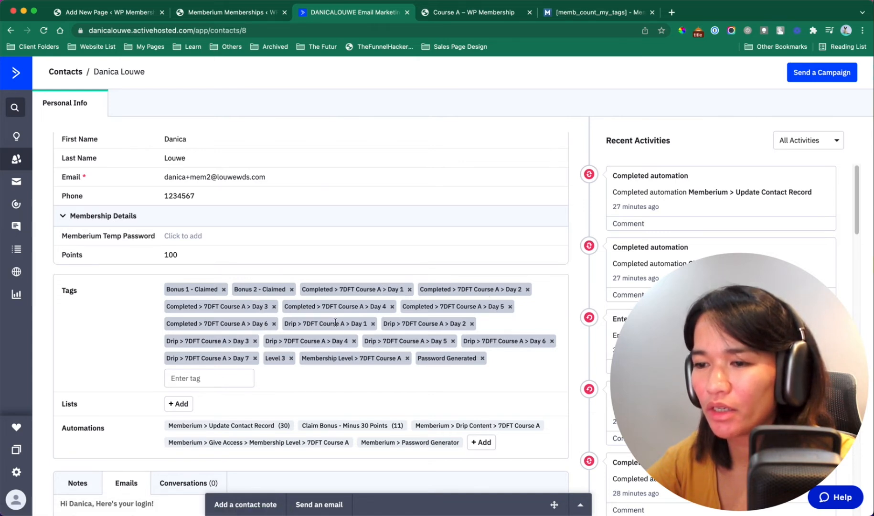
{"action": "left_click", "coordinate": [274, 323]}
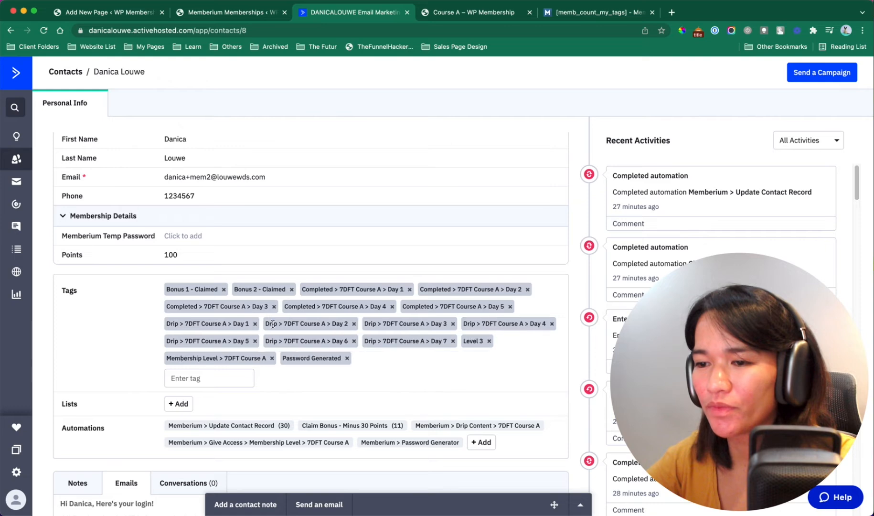
{"action": "left_click", "coordinate": [510, 307]}
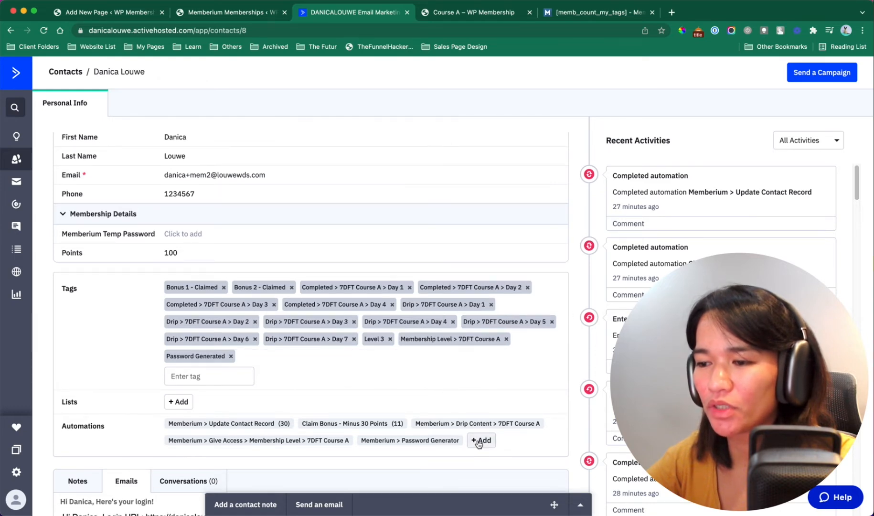
Add the contact to the "Memberium > Update Contact Record" automation and reload the member's Day 6 lesson page.
{"action": "left_click", "coordinate": [478, 443]}
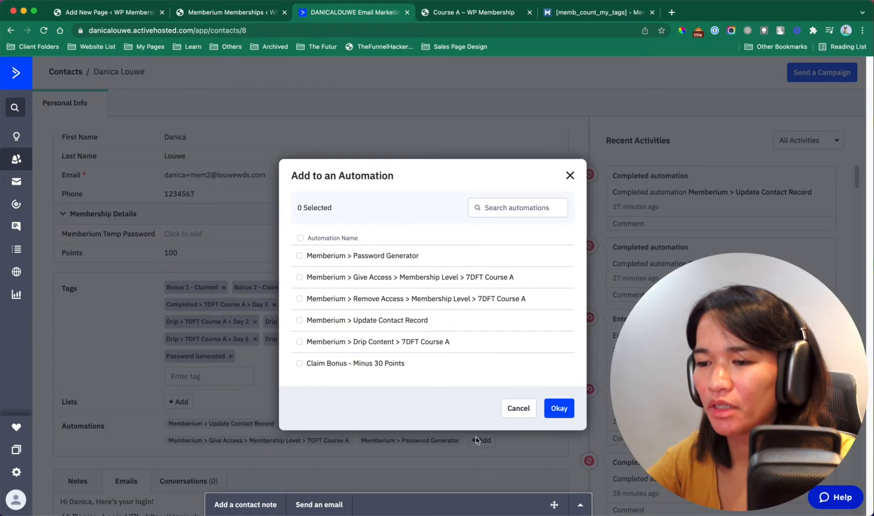
{"action": "left_click", "coordinate": [393, 321]}
{"action": "left_click", "coordinate": [554, 407]}
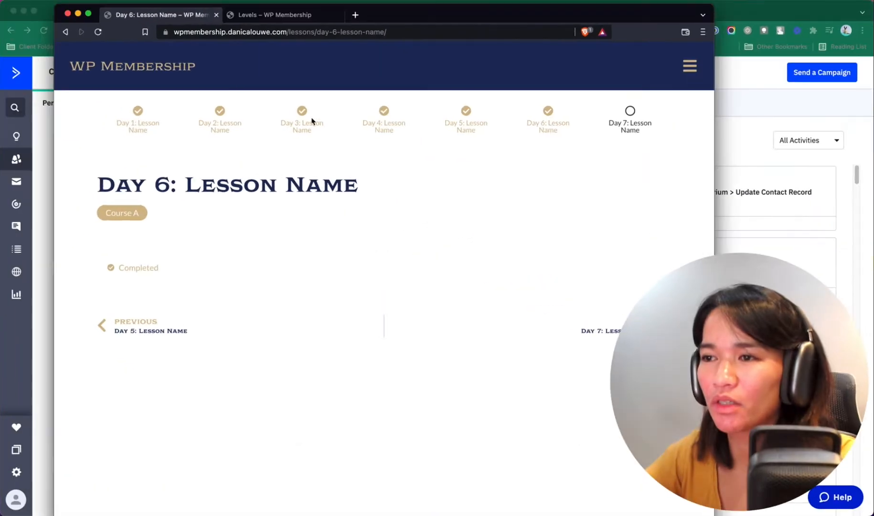
{"action": "left_click", "coordinate": [98, 31]}
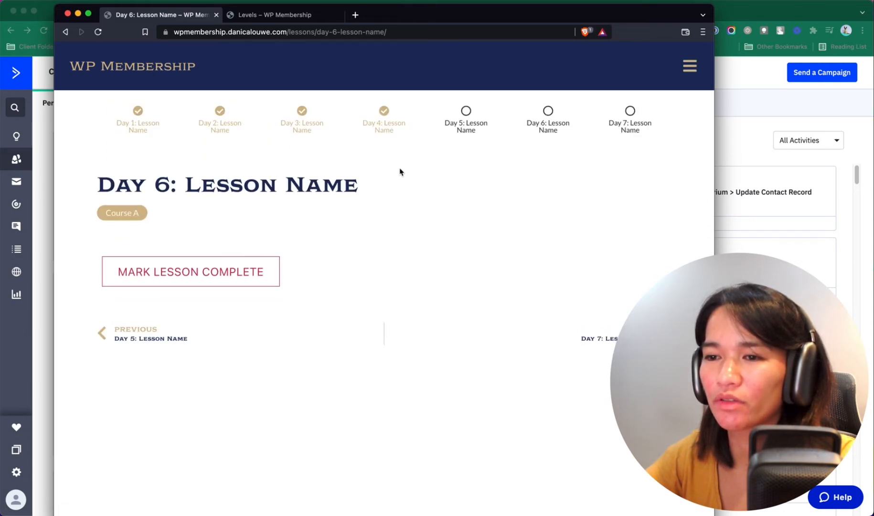
Open the site's published Progress page at wpmembership.danicalouwe.com/progress in a new tab of the test member's browser.
{"action": "left_click", "coordinate": [258, 14]}
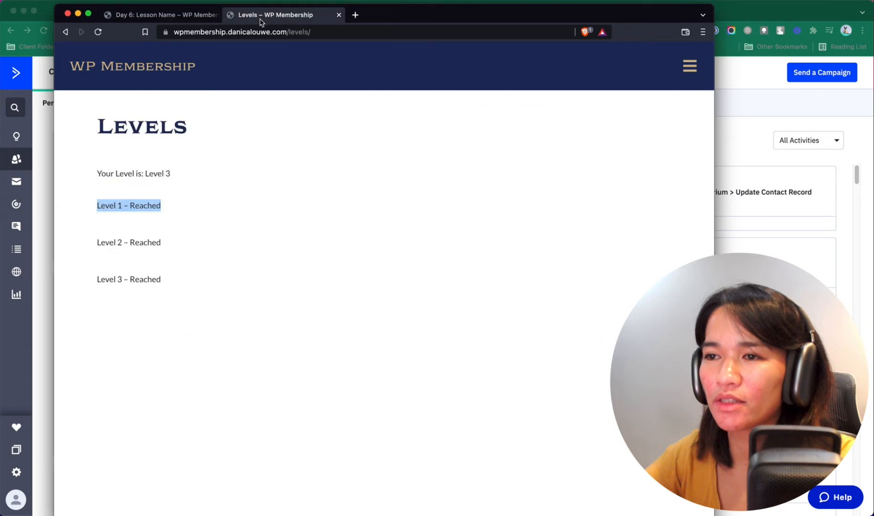
{"action": "left_click", "coordinate": [274, 32]}
{"action": "key", "text": "super+c"}
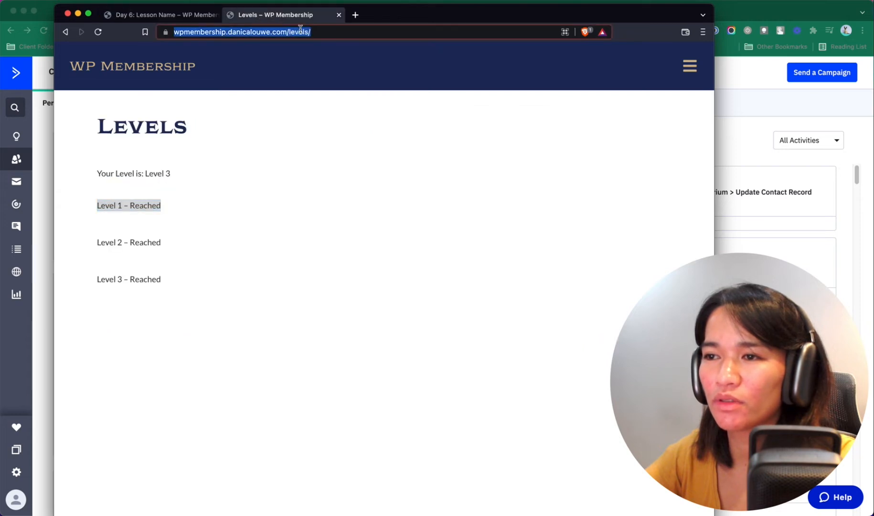
{"action": "left_click", "coordinate": [355, 15]}
{"action": "key", "text": "super+v"}
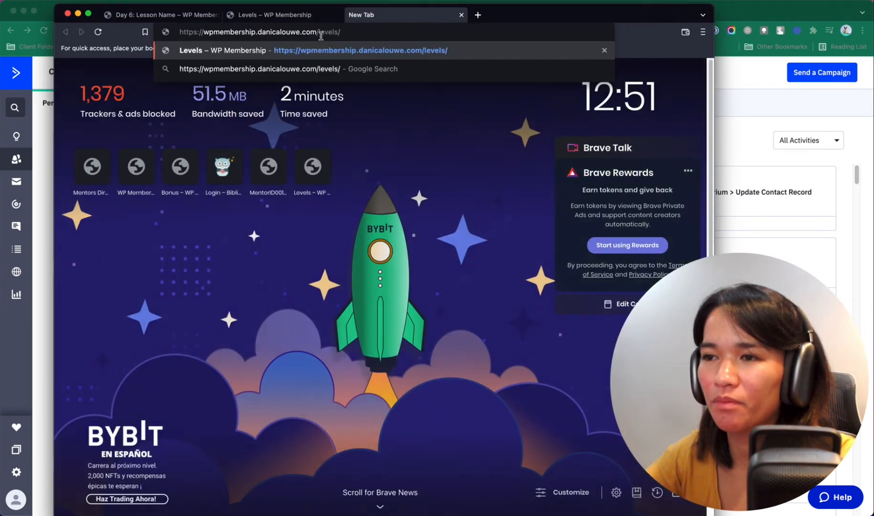
{"action": "left_click_drag", "start_coordinate": [320, 33], "coordinate": [359, 41]}
{"action": "type", "text": "progre"}
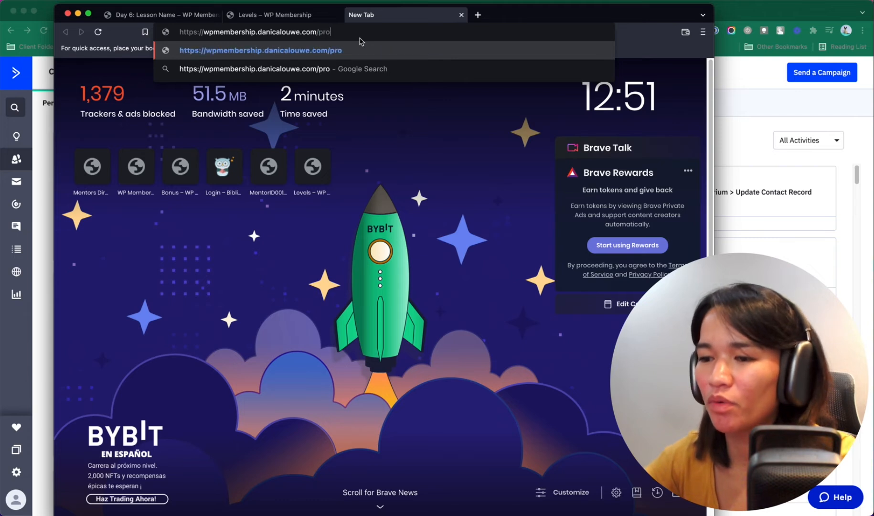
{"action": "type", "text": "ss"}
{"action": "key", "text": "Return"}
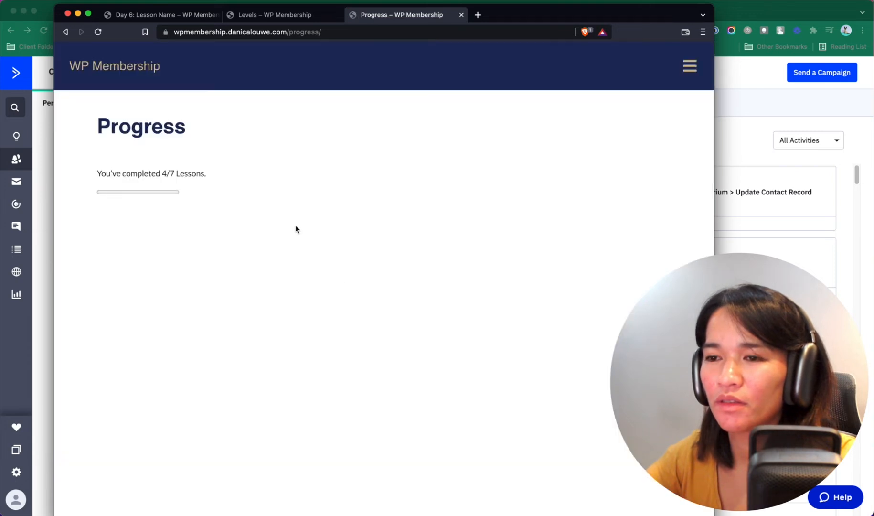
Compare the completed-lessons line on the live Progress page with its shortcode in the WordPress editor.
{"action": "left_click_drag", "start_coordinate": [101, 173], "coordinate": [171, 174]}
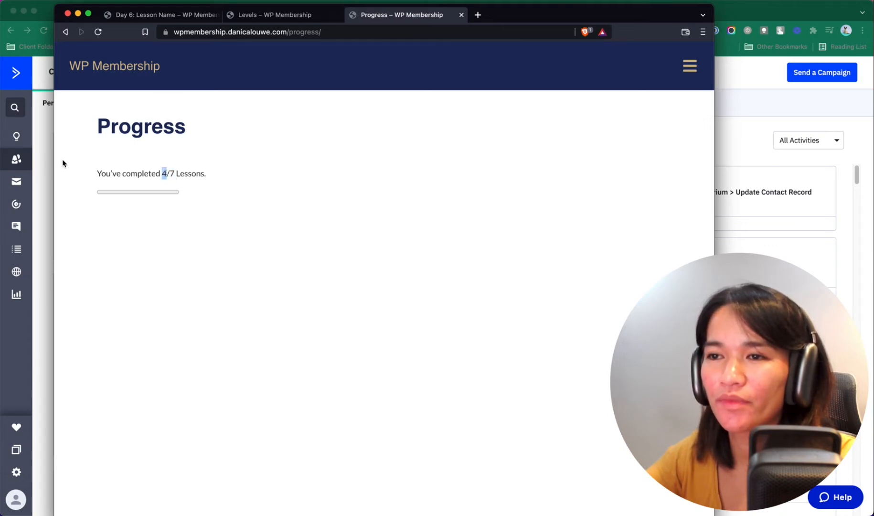
{"action": "left_click", "coordinate": [46, 155]}
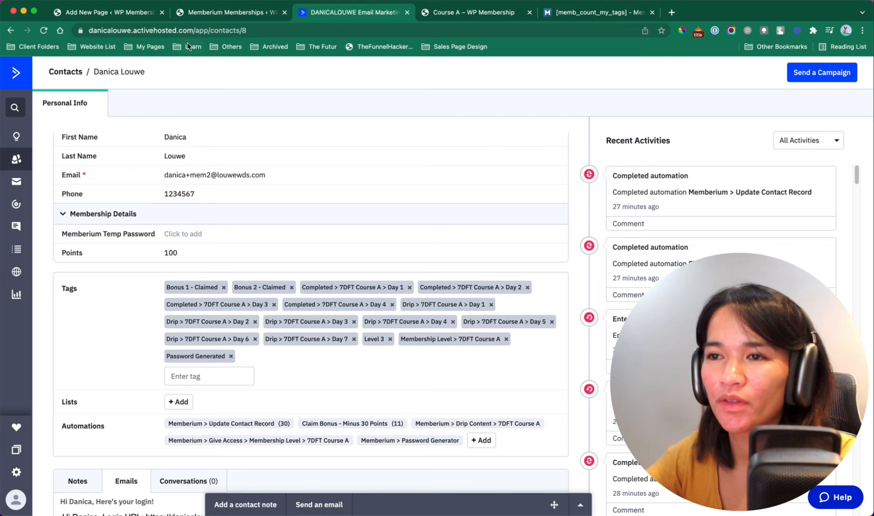
{"action": "left_click", "coordinate": [136, 10]}
{"action": "left_click", "coordinate": [392, 248]}
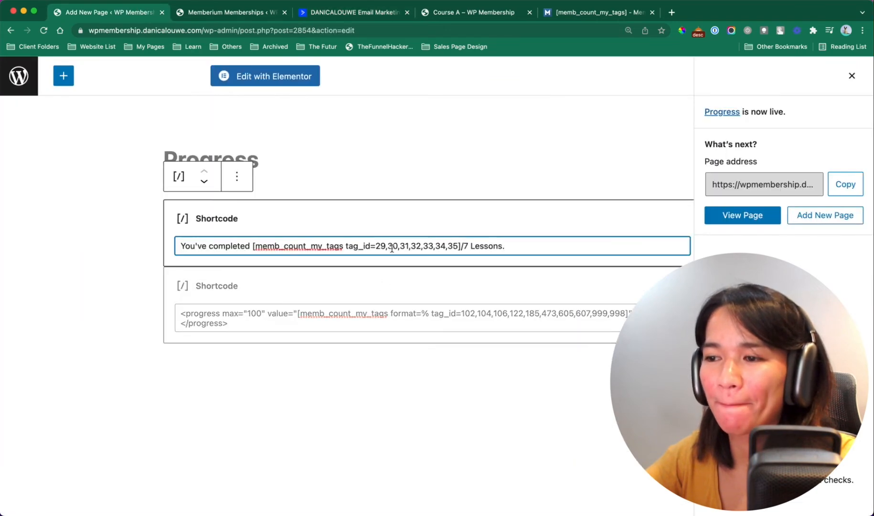
{"action": "key", "text": "ctrl+Up"}
{"action": "left_click", "coordinate": [264, 235]}
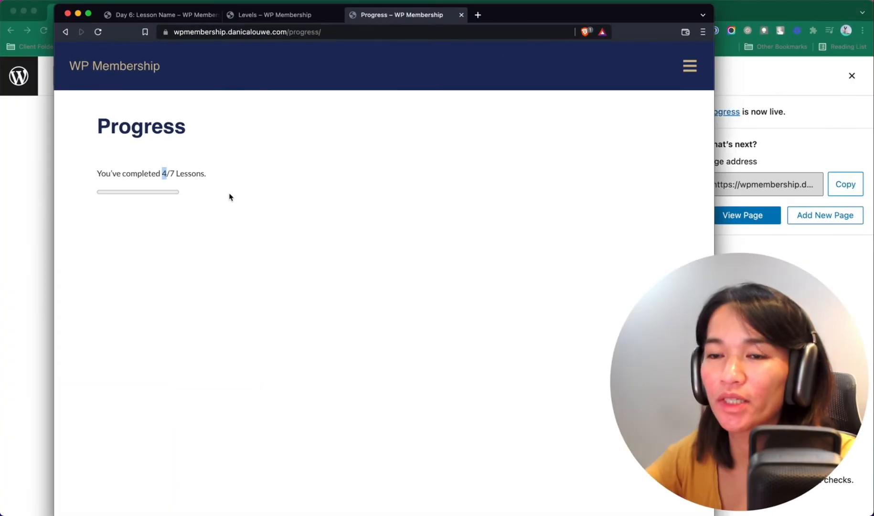
{"action": "left_click", "coordinate": [210, 177]}
{"action": "left_click_drag", "start_coordinate": [171, 173], "coordinate": [180, 174]}
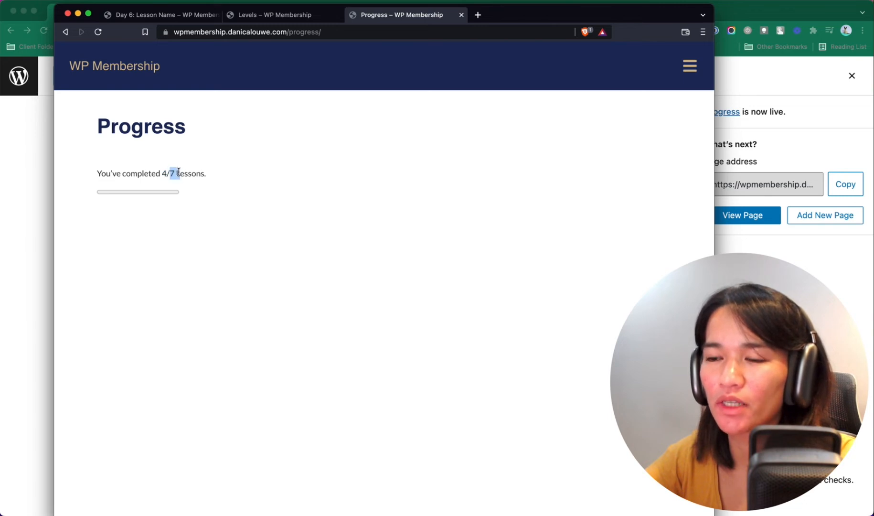
Open the Day 5 lesson of Course A as the test member and mark it complete.
{"action": "left_click", "coordinate": [194, 15]}
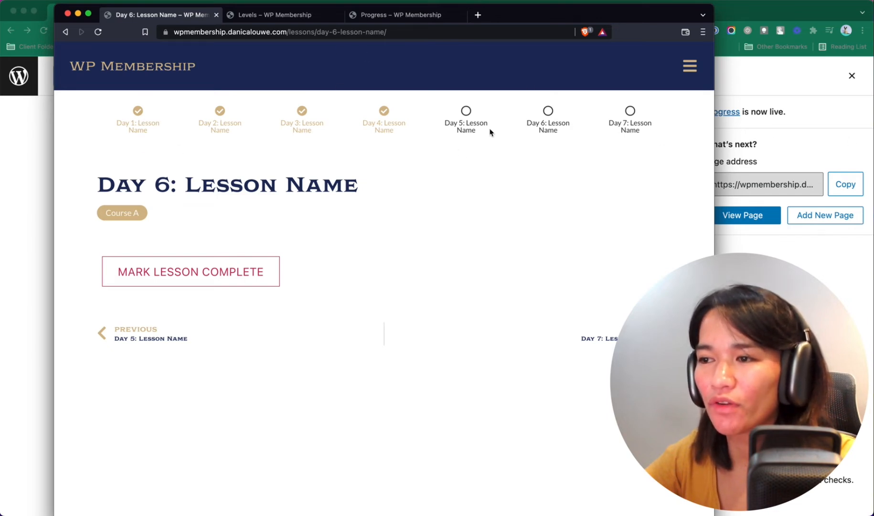
{"action": "left_click", "coordinate": [467, 114]}
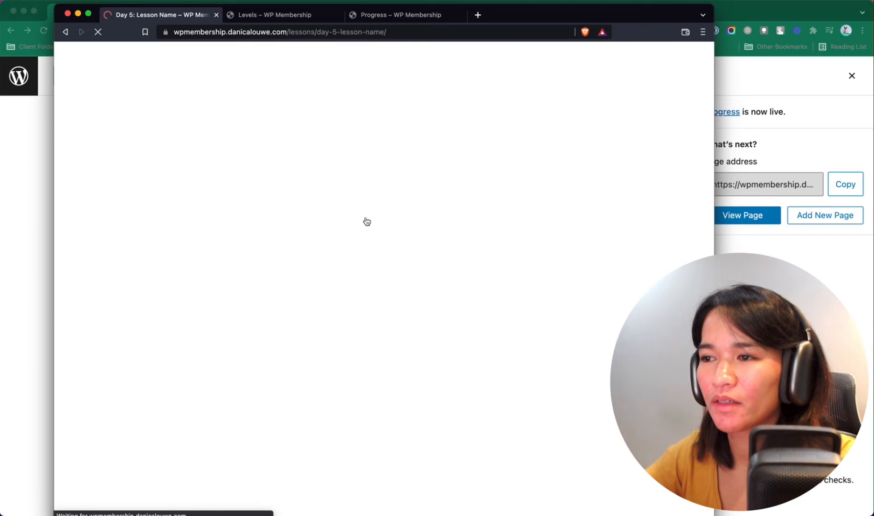
{"action": "left_click", "coordinate": [215, 268]}
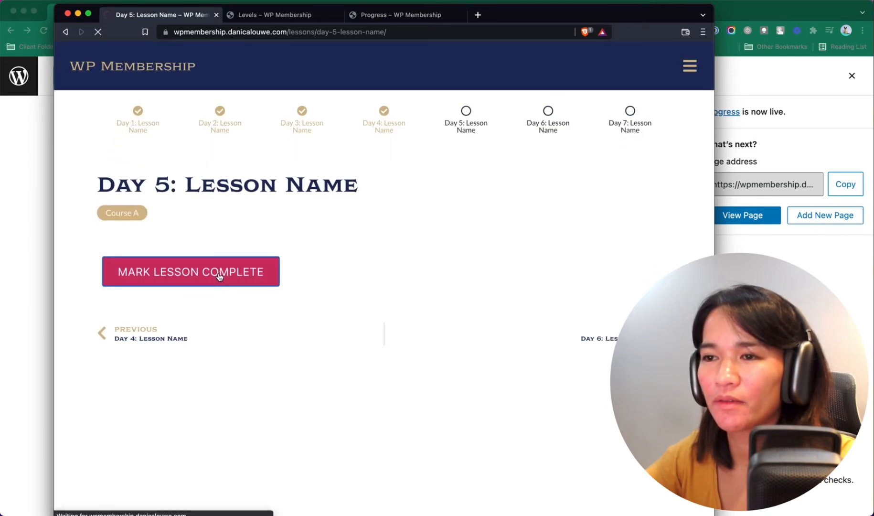
Reload the live Progress page and compare its completed-lesson count with the tracker on the Day 5 lesson page.
{"action": "left_click", "coordinate": [259, 19]}
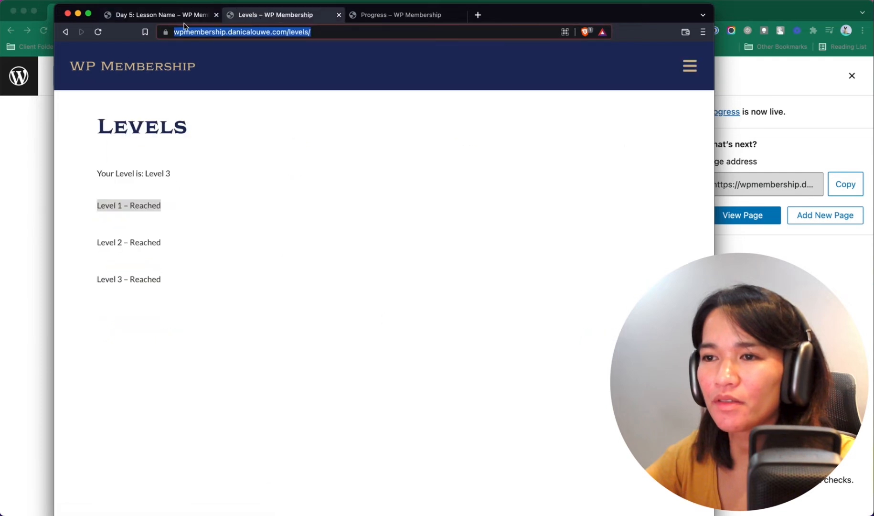
{"action": "left_click", "coordinate": [366, 19]}
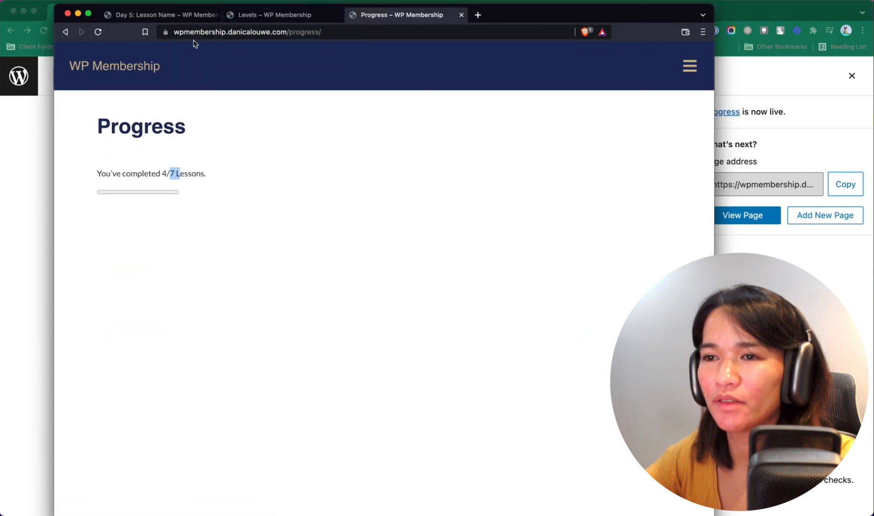
{"action": "left_click", "coordinate": [97, 32]}
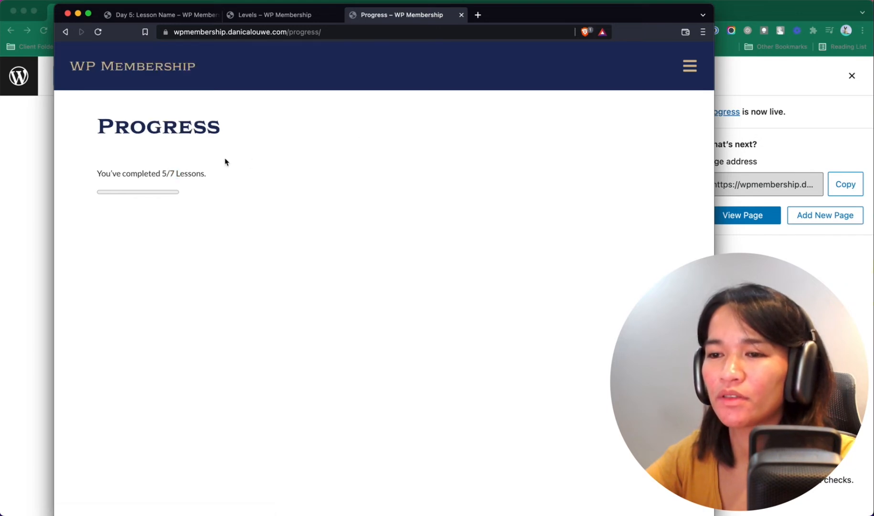
{"action": "left_click_drag", "start_coordinate": [129, 172], "coordinate": [98, 175]}
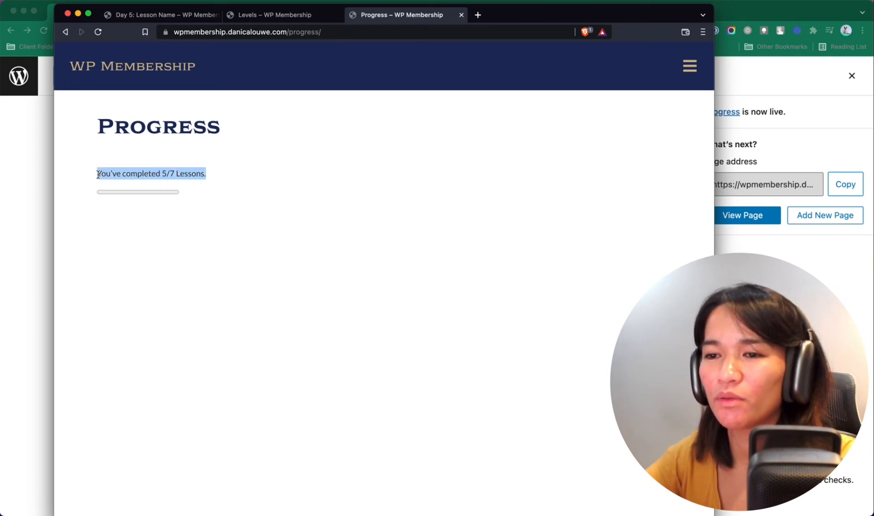
{"action": "left_click", "coordinate": [162, 15]}
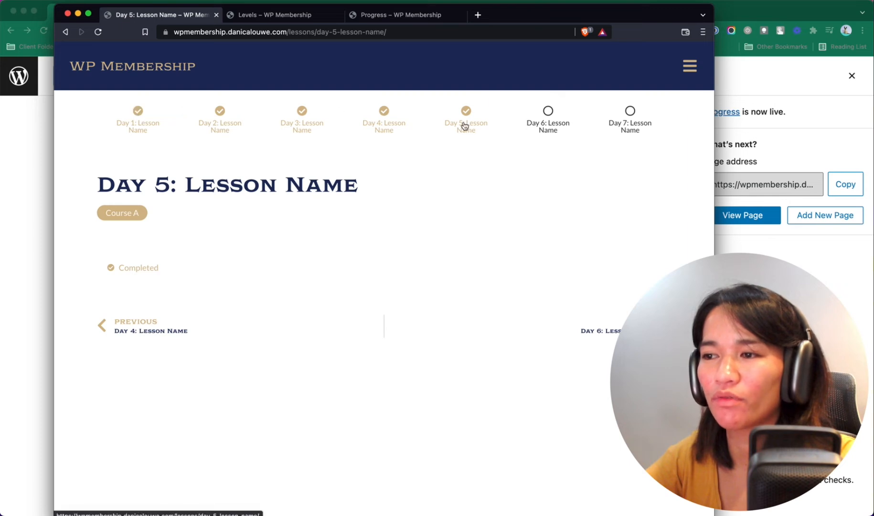
Return to the Progress page editor, close the post-publish summary and narrow the window to show the full second shortcode.
{"action": "left_click", "coordinate": [38, 135]}
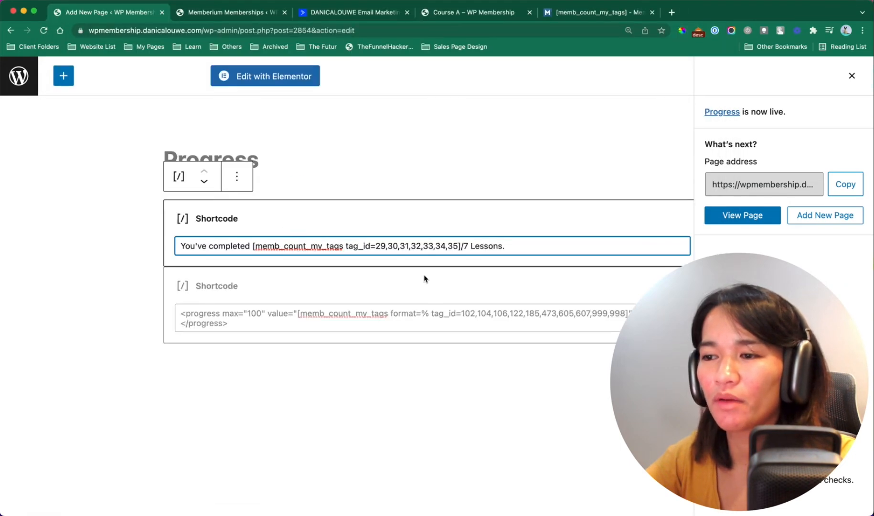
{"action": "left_click_drag", "start_coordinate": [457, 246], "coordinate": [380, 245]}
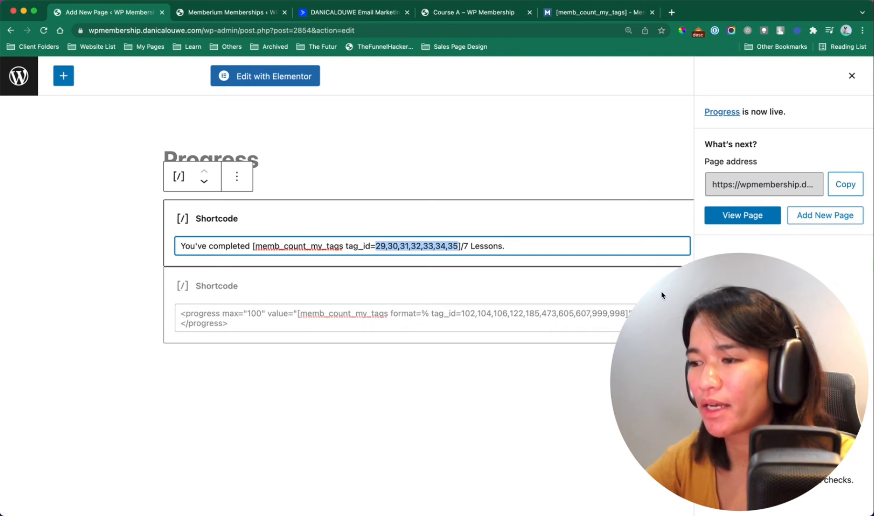
{"action": "left_click", "coordinate": [682, 314]}
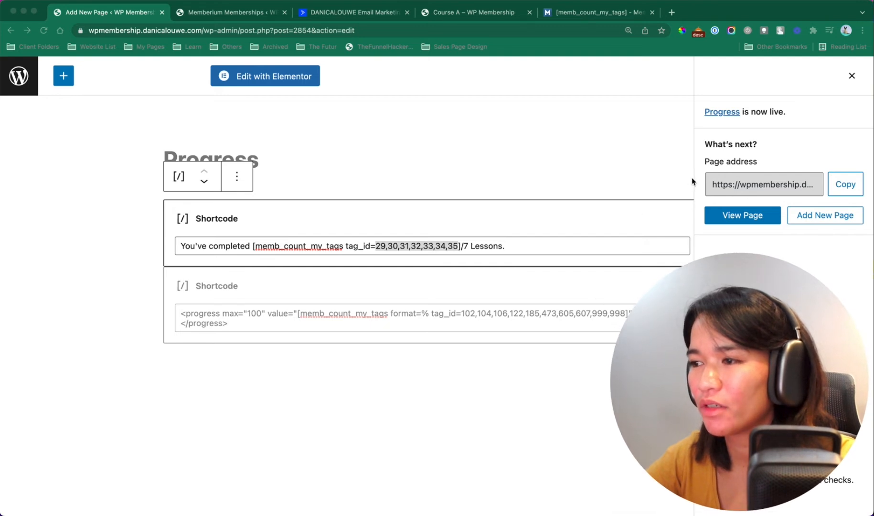
{"action": "left_click", "coordinate": [851, 76]}
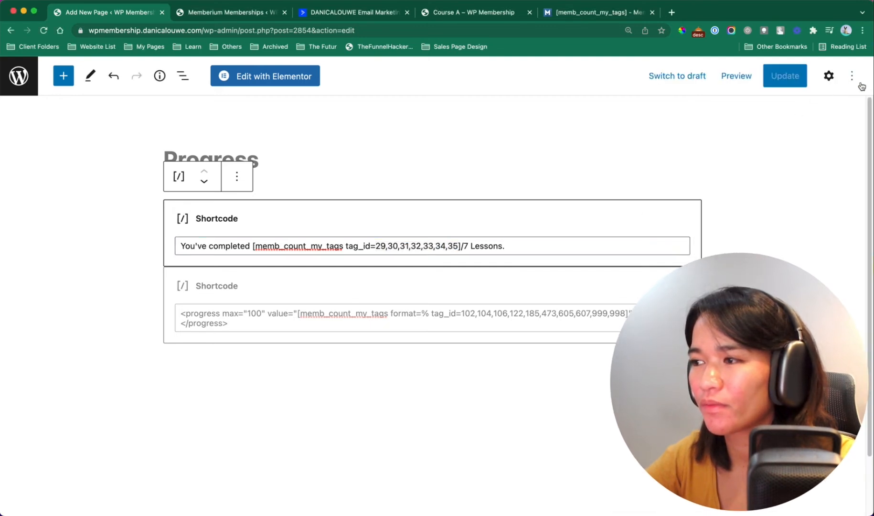
{"action": "left_click_drag", "start_coordinate": [865, 87], "coordinate": [761, 97]}
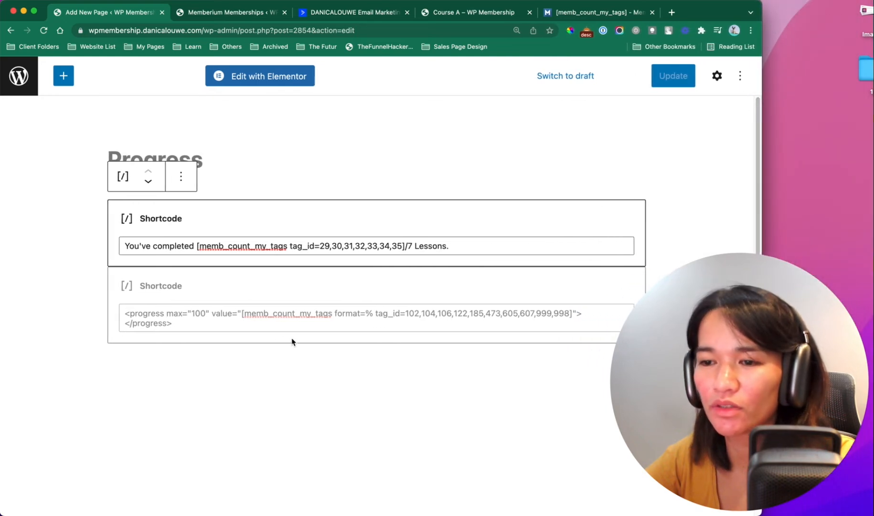
Replace the tag IDs in the progress bar shortcode with 29,30,31,32,33,34,35 and update the Progress page.
{"action": "left_click", "coordinate": [228, 318]}
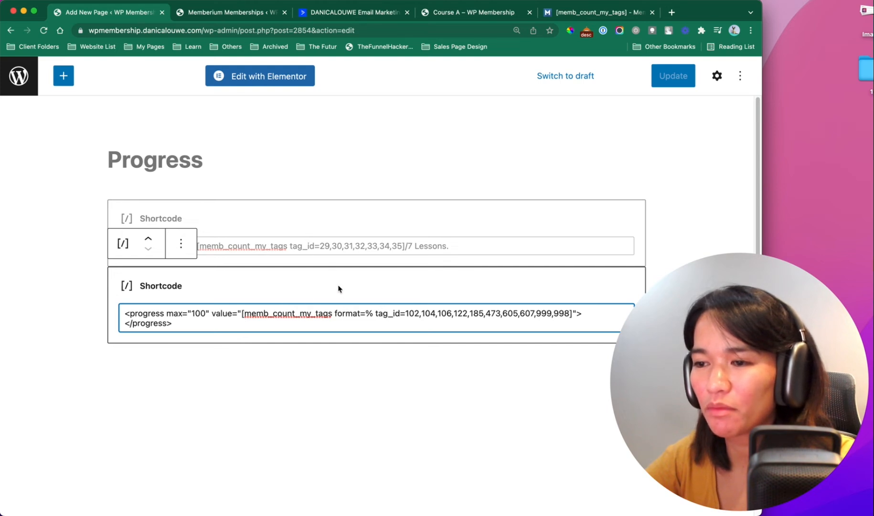
{"action": "left_click_drag", "start_coordinate": [336, 313], "coordinate": [567, 311]}
{"action": "left_click", "coordinate": [406, 314]}
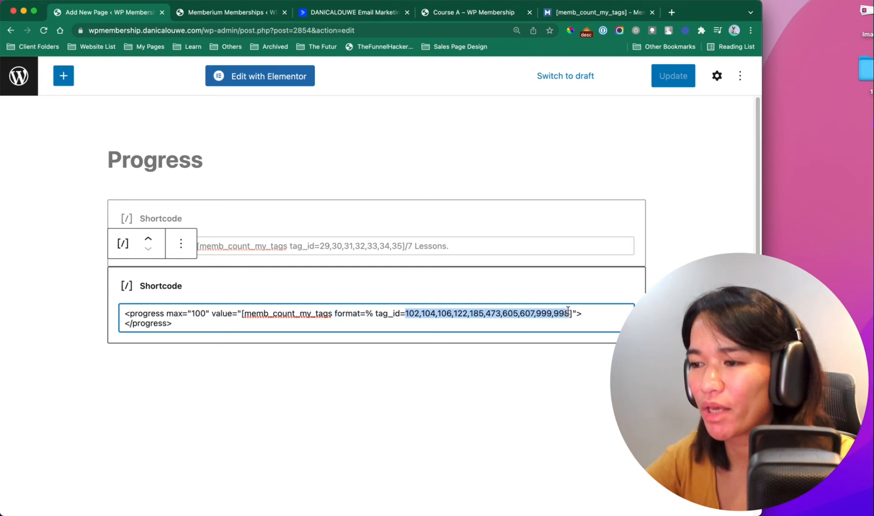
{"action": "type", "text": "29,30,31,32,33,34,35"}
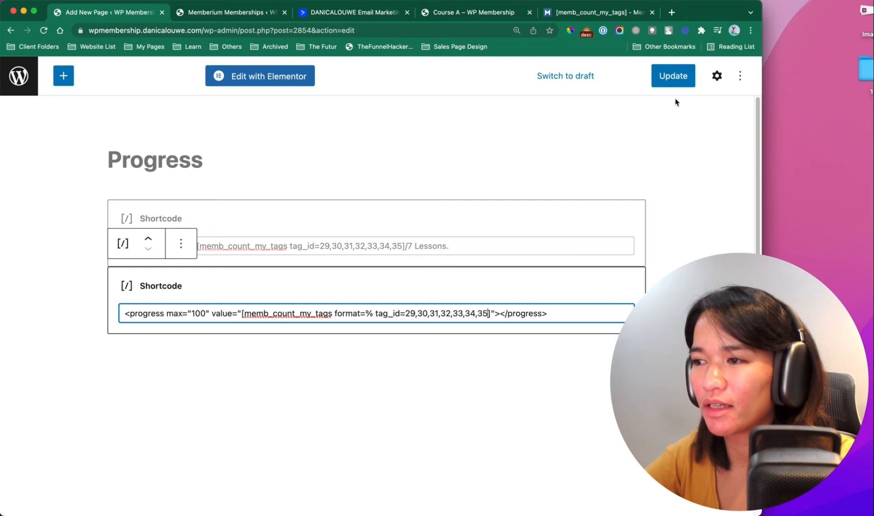
{"action": "left_click", "coordinate": [677, 75]}
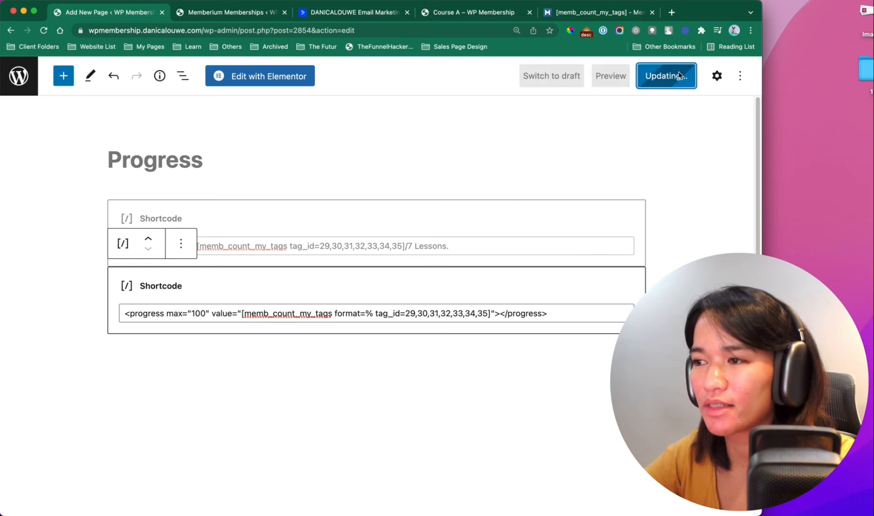
Reload the test member's live Progress page to check how the progress bar displays.
{"action": "key", "text": "ctrl+Up"}
{"action": "left_click", "coordinate": [618, 155]}
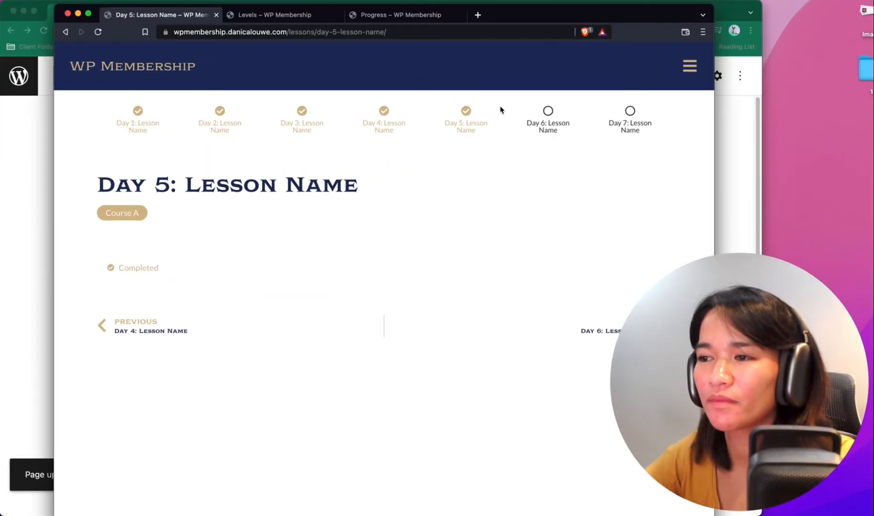
{"action": "left_click", "coordinate": [402, 15]}
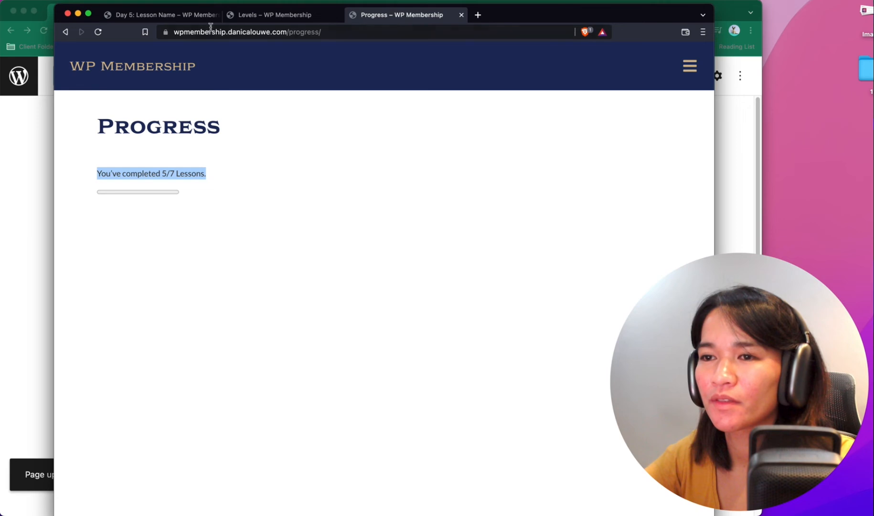
{"action": "left_click", "coordinate": [98, 32]}
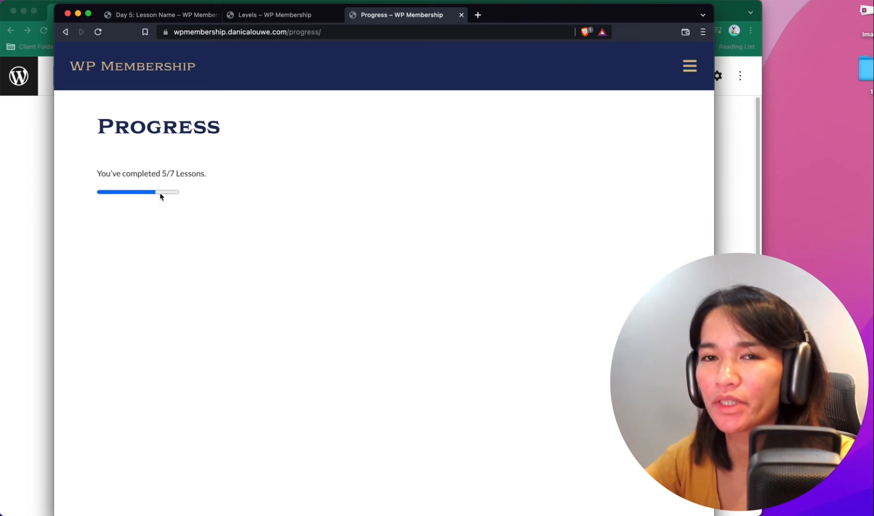
Open the Day 6 lesson of Course A as the test member and mark it complete.
{"action": "left_click", "coordinate": [176, 17]}
{"action": "left_click", "coordinate": [547, 112]}
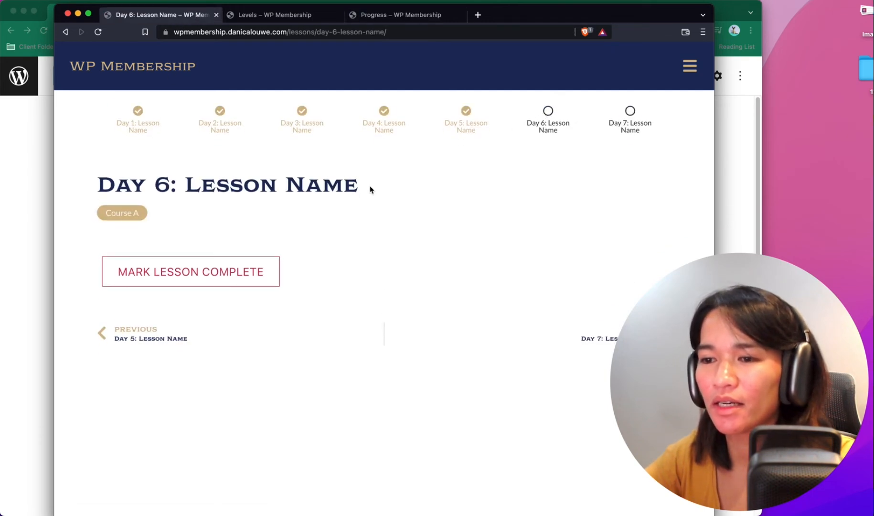
{"action": "left_click", "coordinate": [256, 271]}
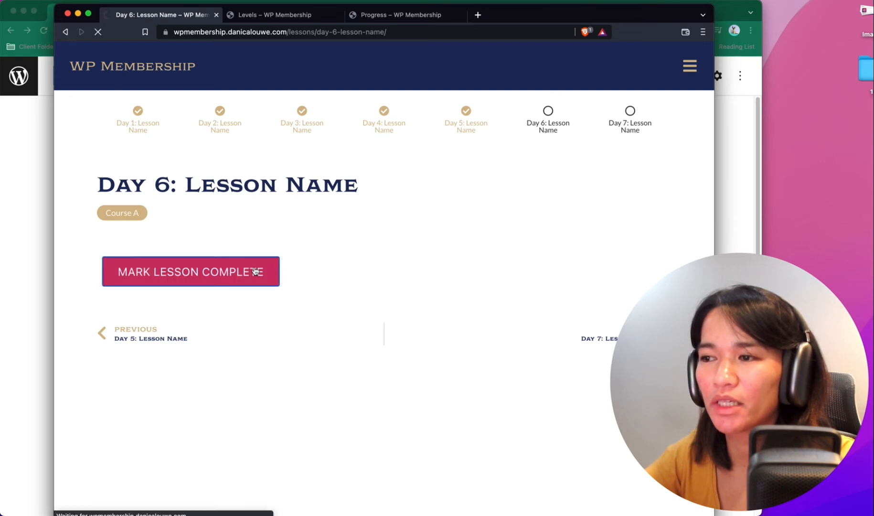
Reload the live Progress page to check its lesson count and progress bar, and return to the page editor.
{"action": "left_click", "coordinate": [391, 18]}
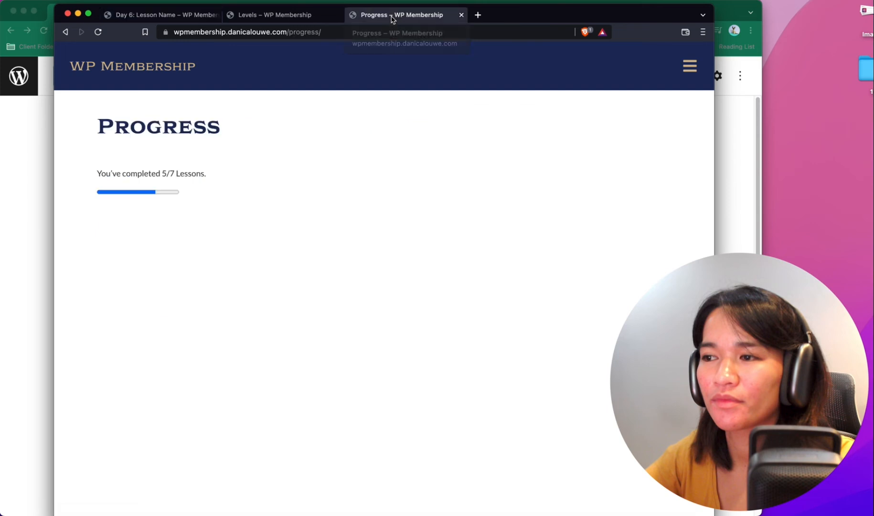
{"action": "left_click", "coordinate": [98, 31]}
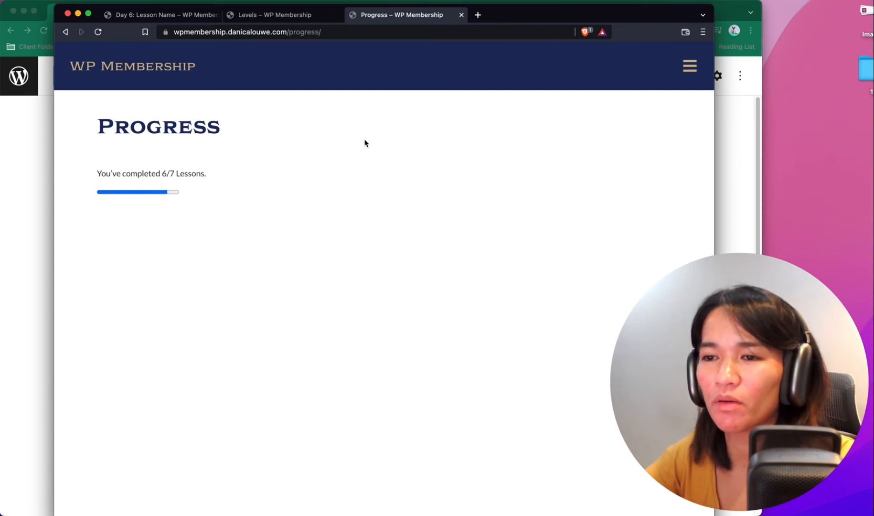
{"action": "left_click", "coordinate": [18, 237]}
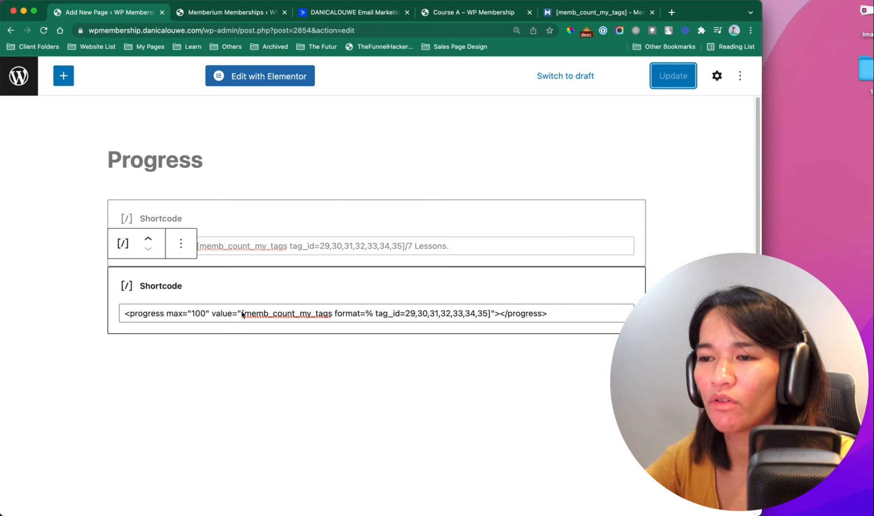
Compare the progress bar on the test member's live Progress page with its shortcode in the page editor.
{"action": "key", "text": "ctrl+Up"}
{"action": "left_click", "coordinate": [541, 217]}
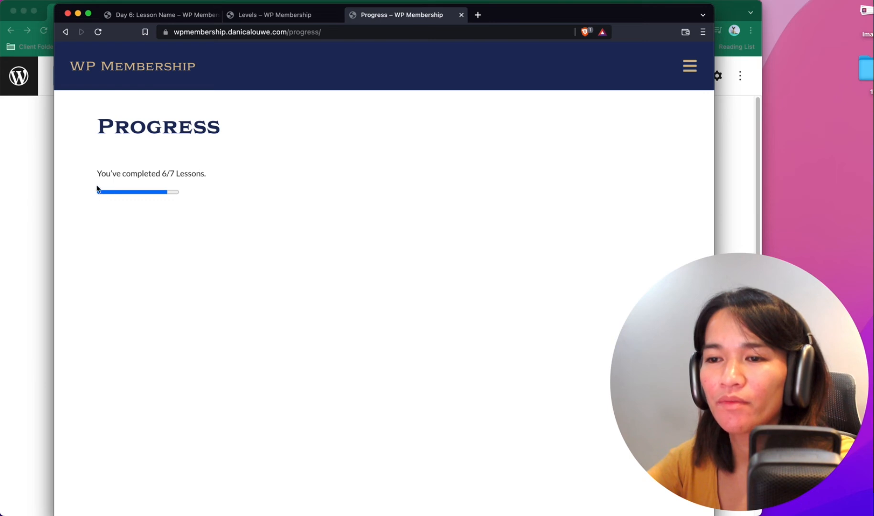
{"action": "left_click", "coordinate": [32, 237]}
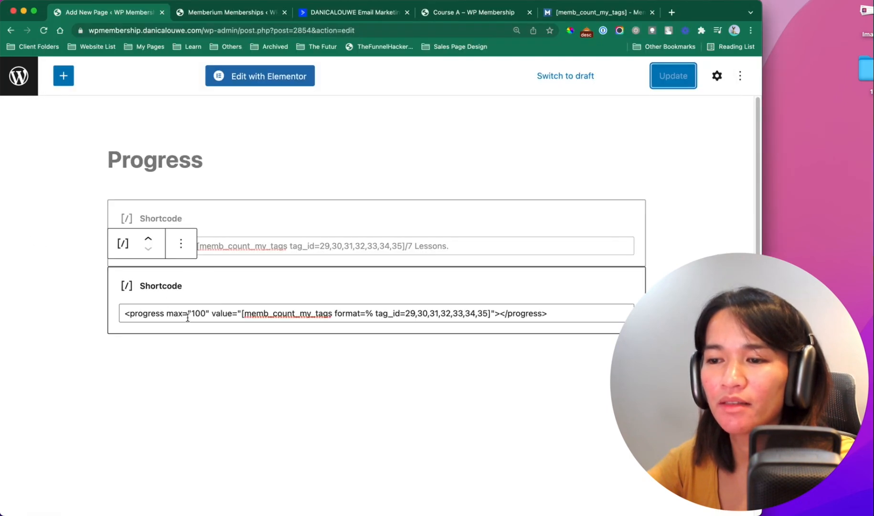
{"action": "left_click", "coordinate": [186, 316]}
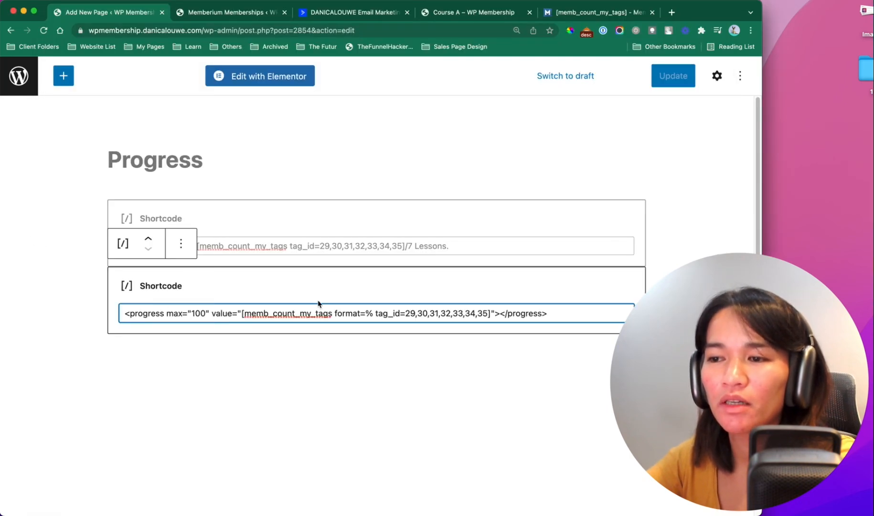
{"action": "key", "text": "ctrl+Up"}
{"action": "left_click", "coordinate": [595, 189]}
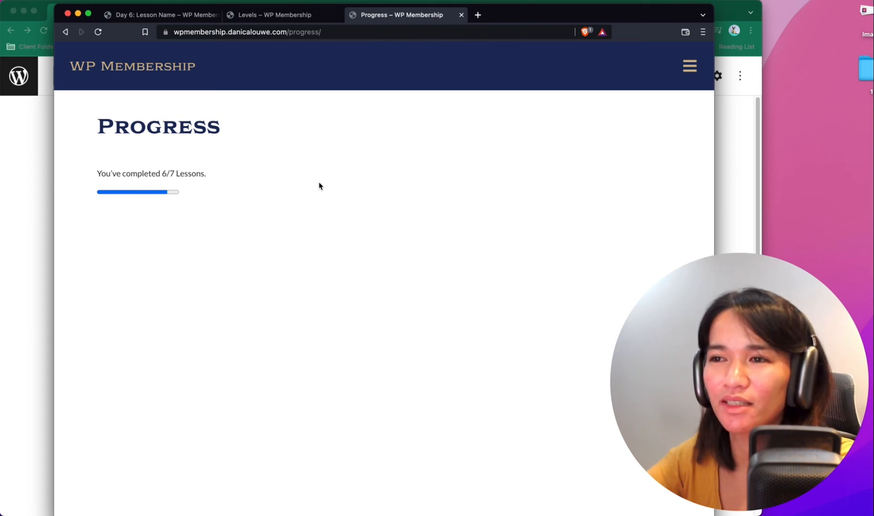
Open wpmembership.danicalouwe.com/bonus in a new tab of the test member's browser and move the Levels tab after the Progress tab.
{"action": "left_click", "coordinate": [297, 18]}
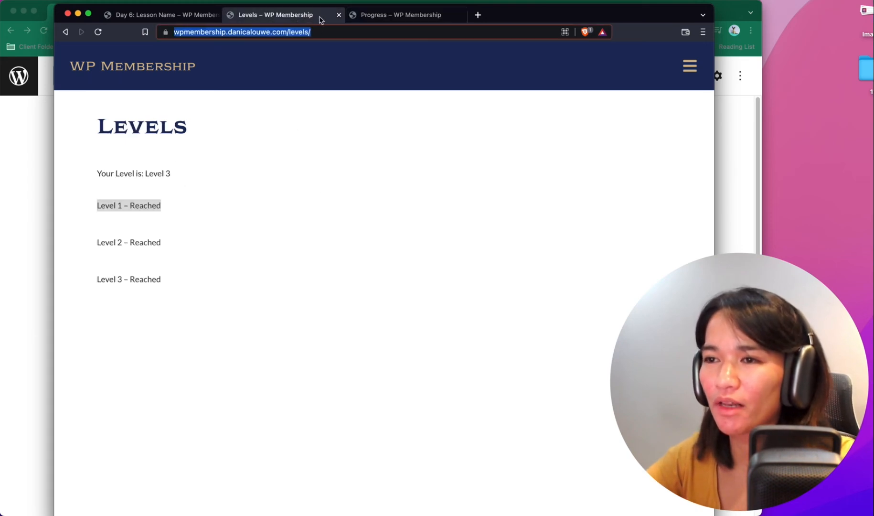
{"action": "left_click", "coordinate": [365, 18]}
{"action": "left_click", "coordinate": [373, 31]}
{"action": "key", "text": "super+c"}
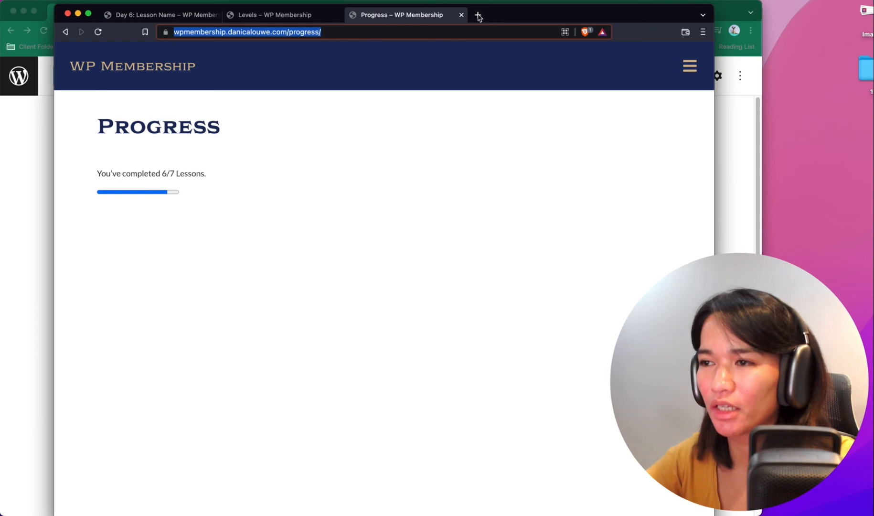
{"action": "left_click", "coordinate": [477, 15]}
{"action": "key", "text": "super+v"}
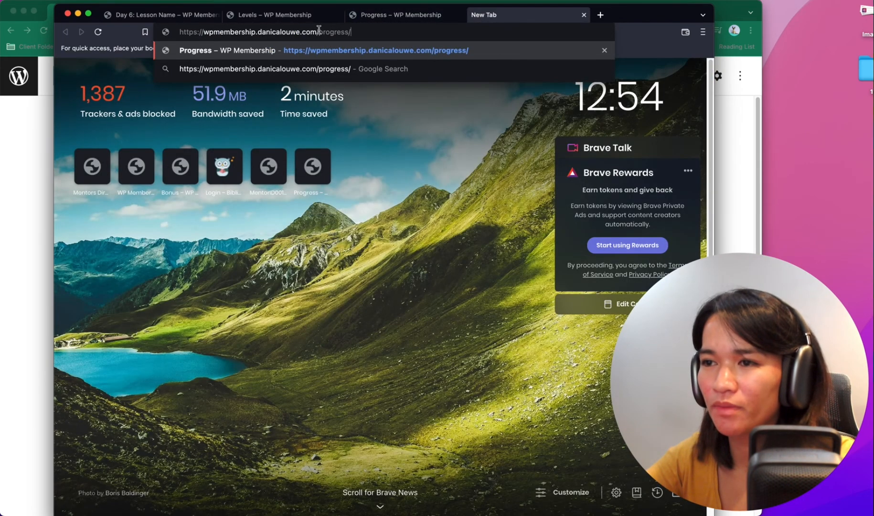
{"action": "left_click_drag", "start_coordinate": [318, 31], "coordinate": [382, 31]}
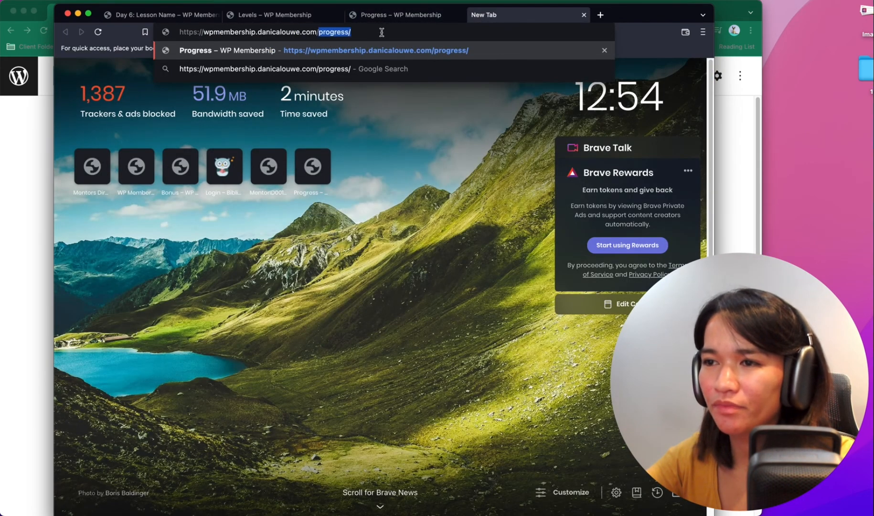
{"action": "type", "text": "bonus"}
{"action": "key", "text": "Return"}
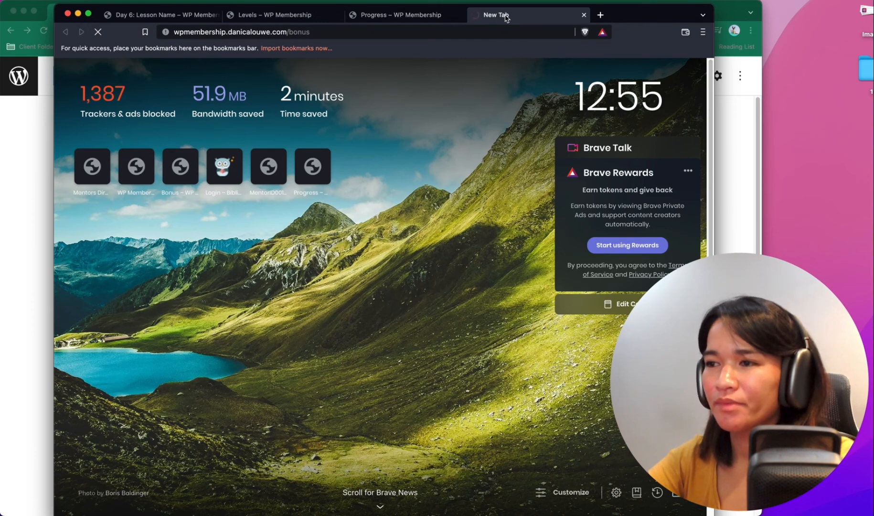
{"action": "left_click", "coordinate": [285, 19]}
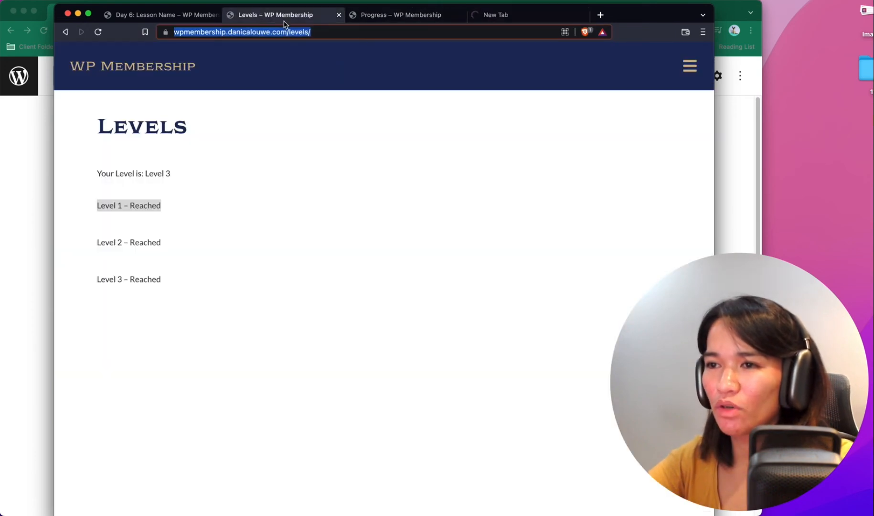
{"action": "left_click_drag", "start_coordinate": [324, 18], "coordinate": [425, 24]}
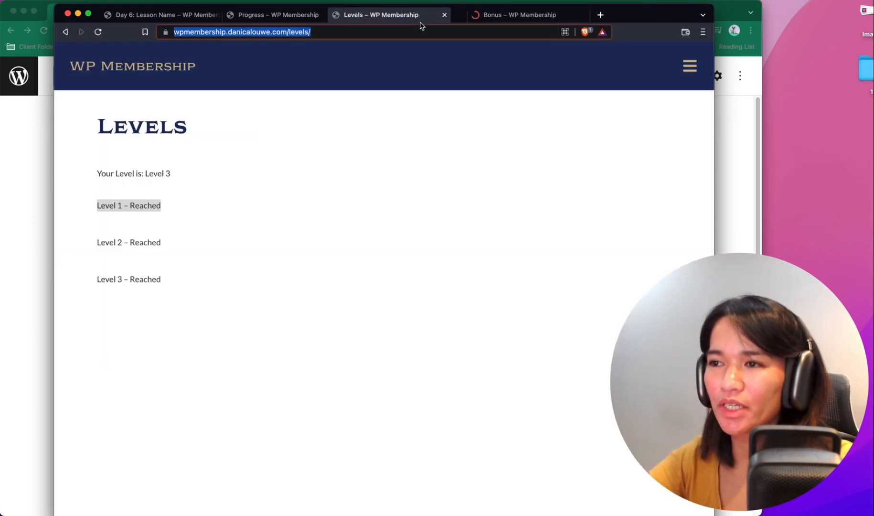
Review the test member's Day 6 lesson completion, total points on the Bonus page, current level and completed lesson count, ending on the lesson.
{"action": "left_click", "coordinate": [177, 19]}
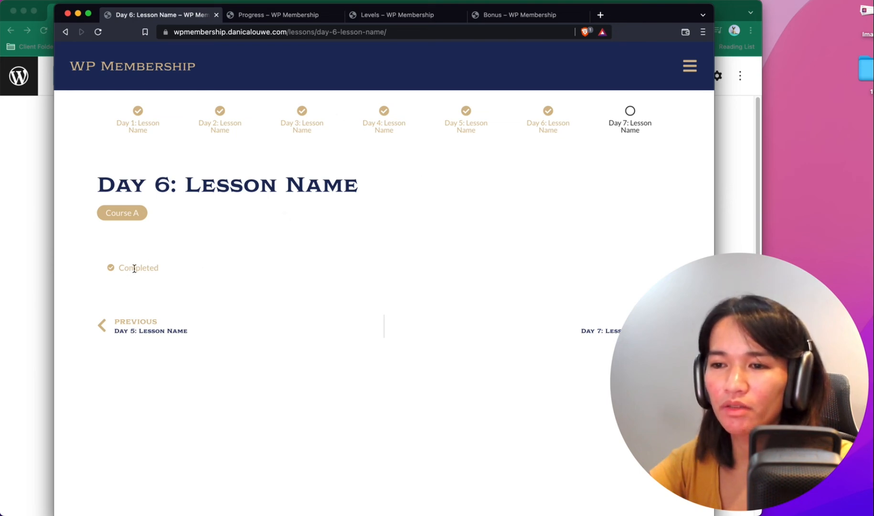
{"action": "left_click", "coordinate": [507, 17]}
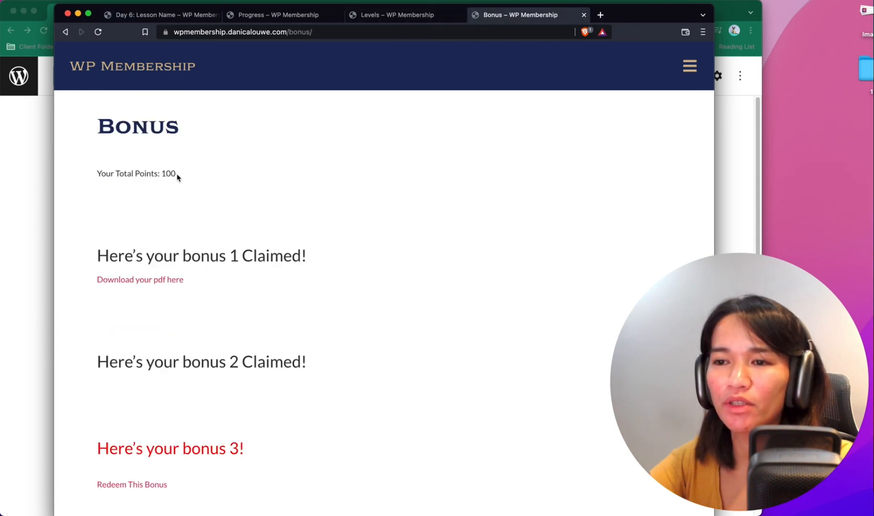
{"action": "left_click_drag", "start_coordinate": [177, 174], "coordinate": [158, 174]}
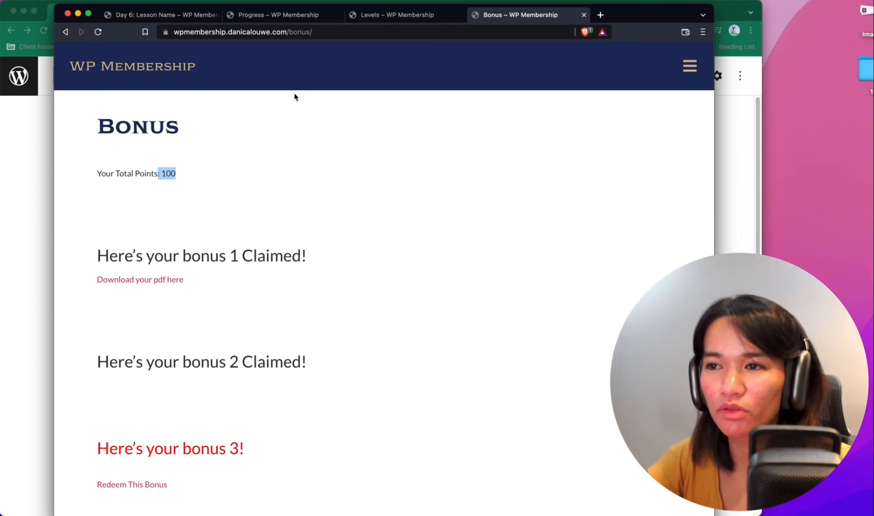
{"action": "left_click", "coordinate": [401, 15]}
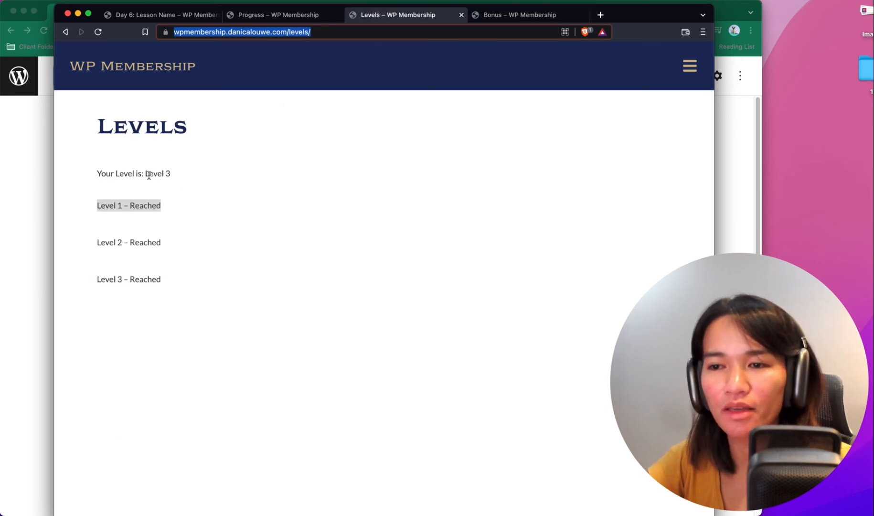
{"action": "left_click", "coordinate": [281, 19]}
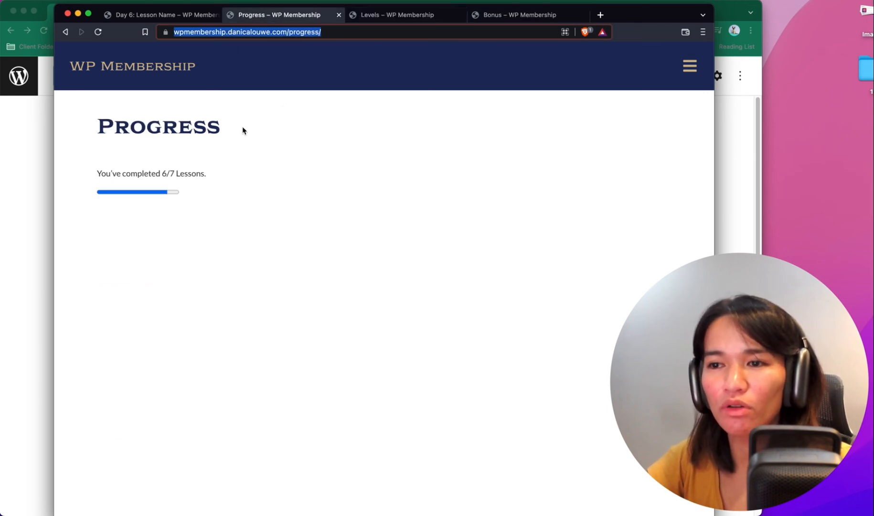
{"action": "left_click_drag", "start_coordinate": [214, 175], "coordinate": [164, 176]}
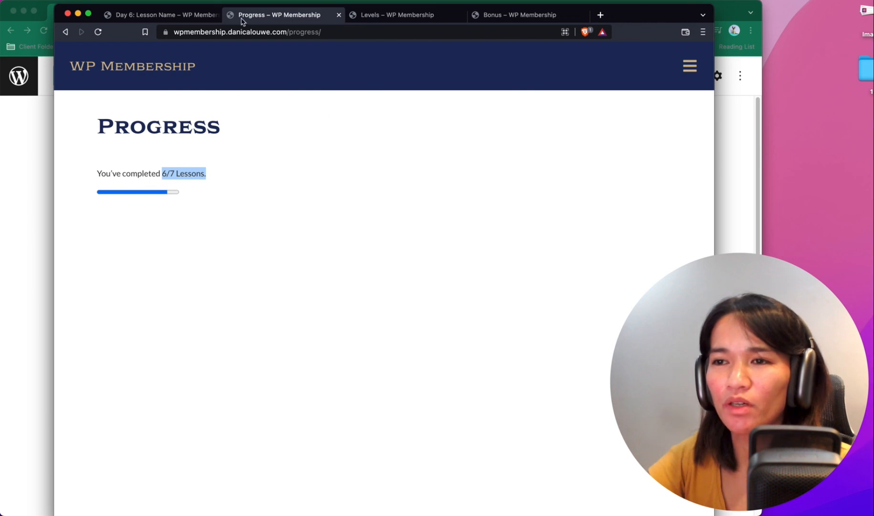
{"action": "left_click", "coordinate": [198, 18]}
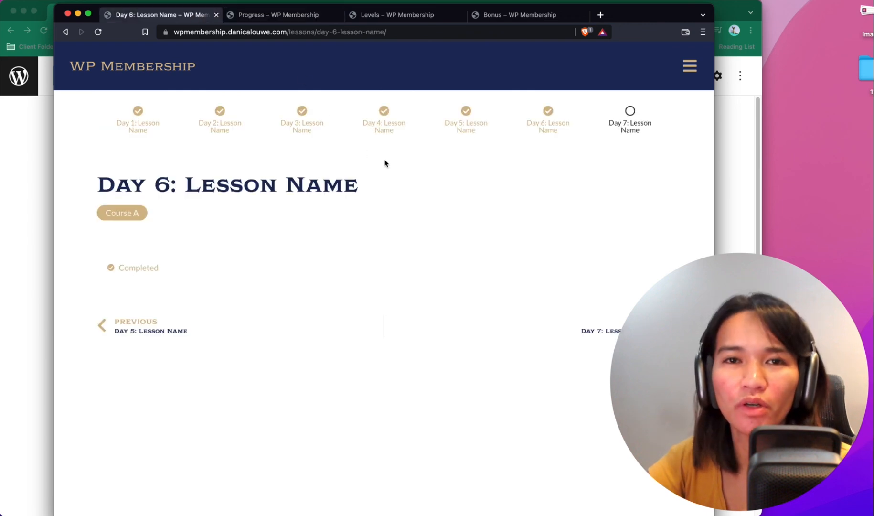